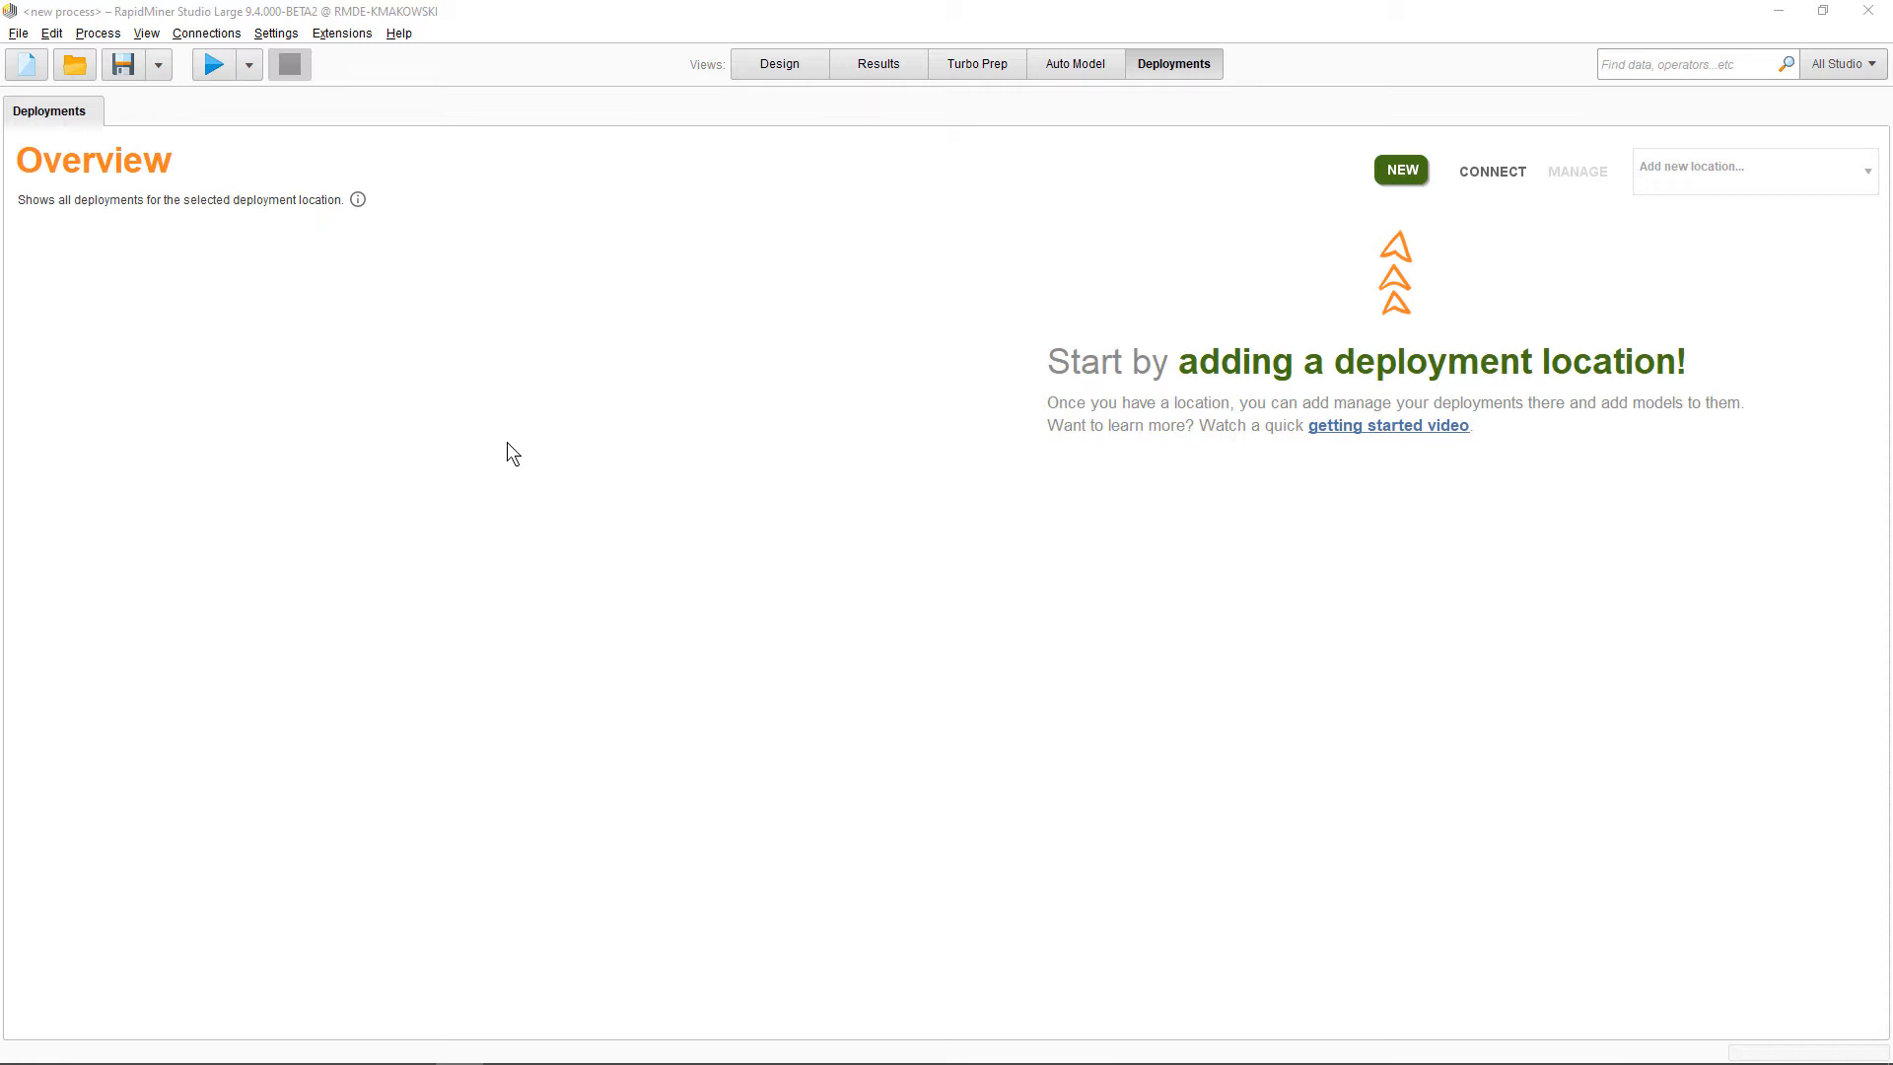
key("F8")
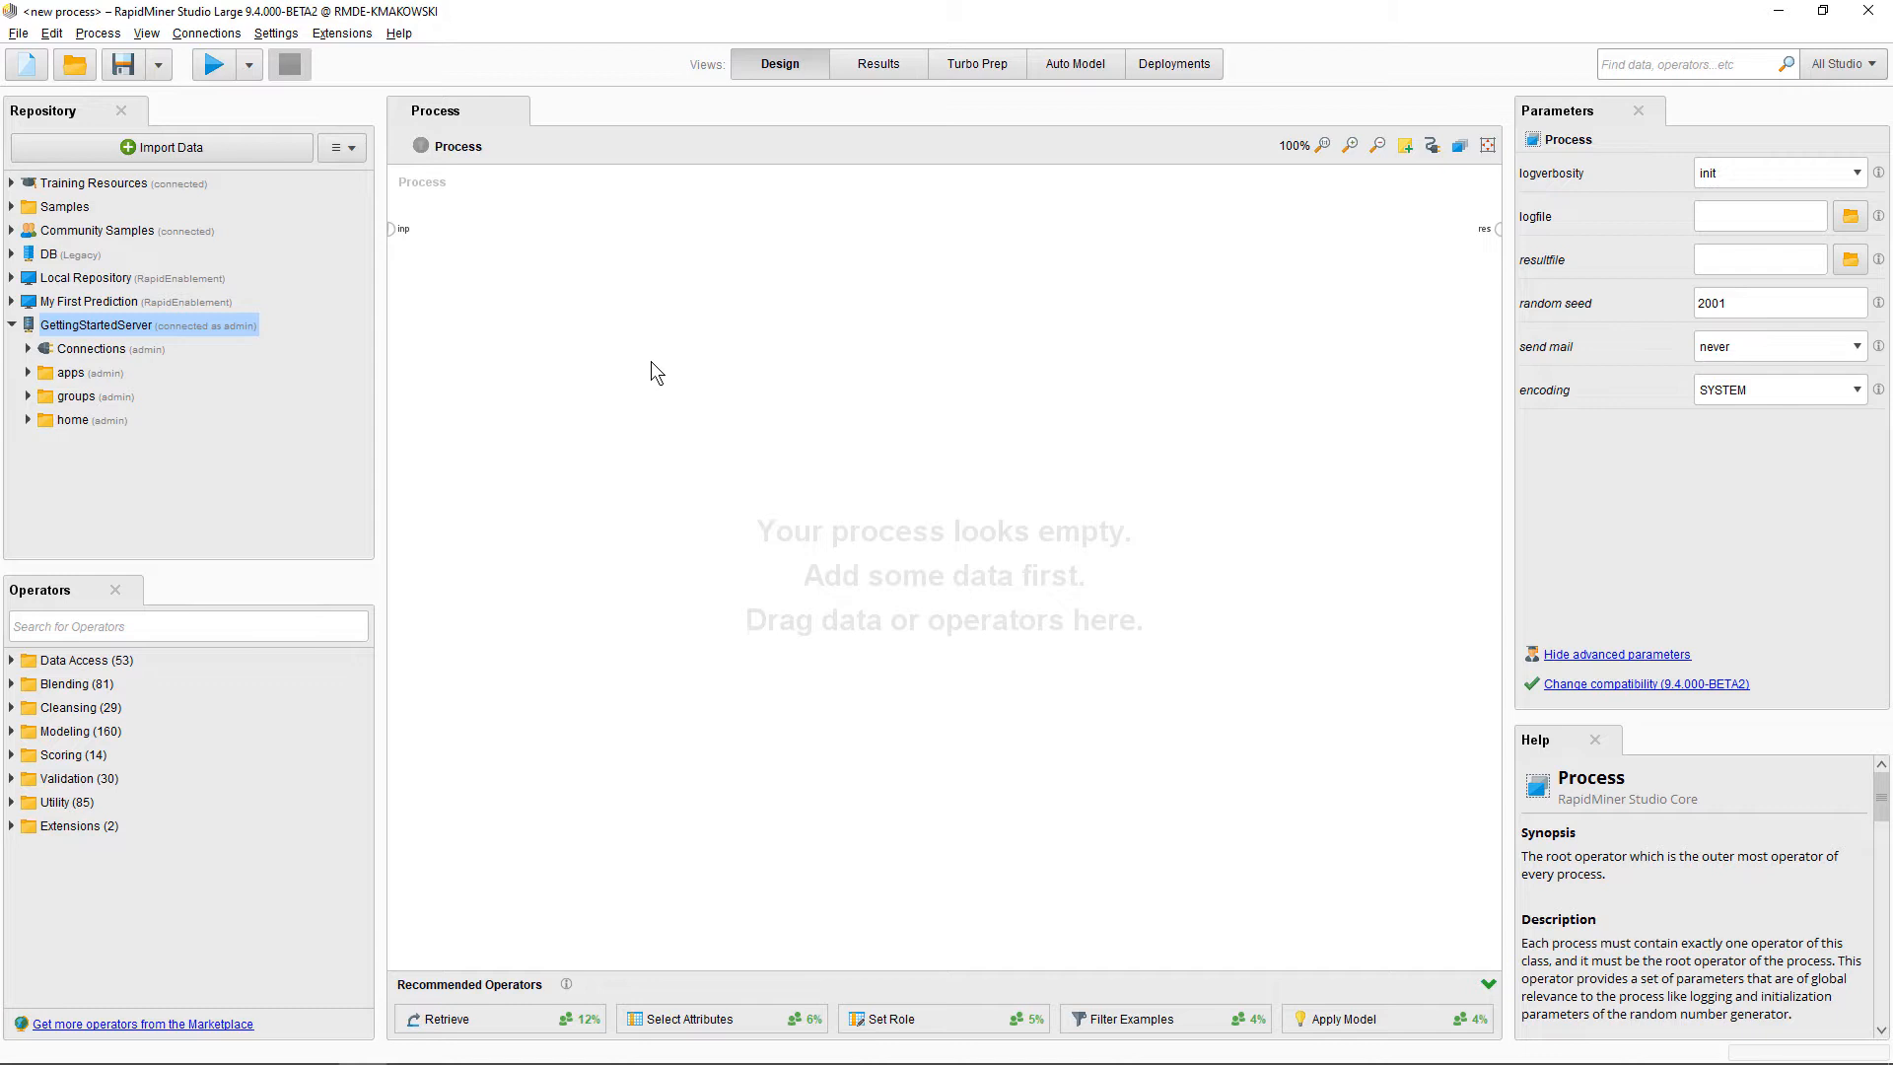
left_click(1208, 71)
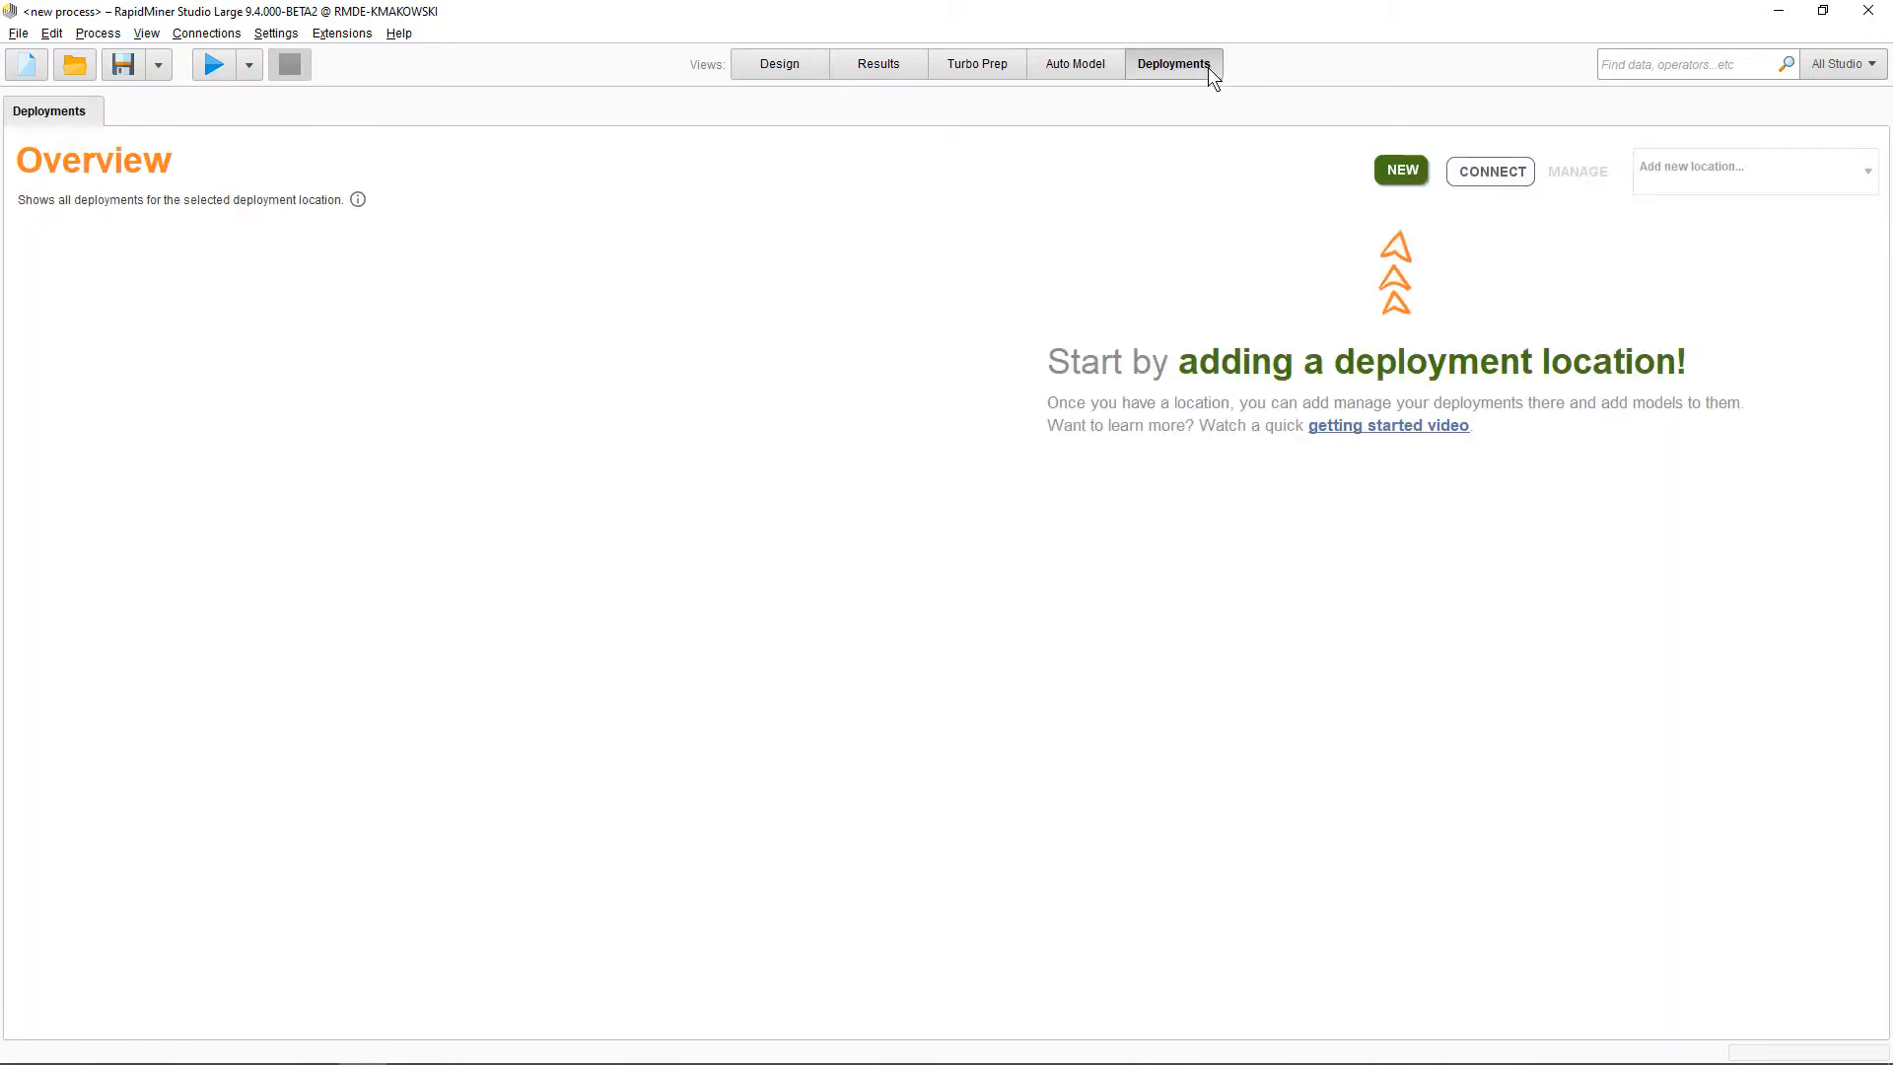
left_click(1385, 177)
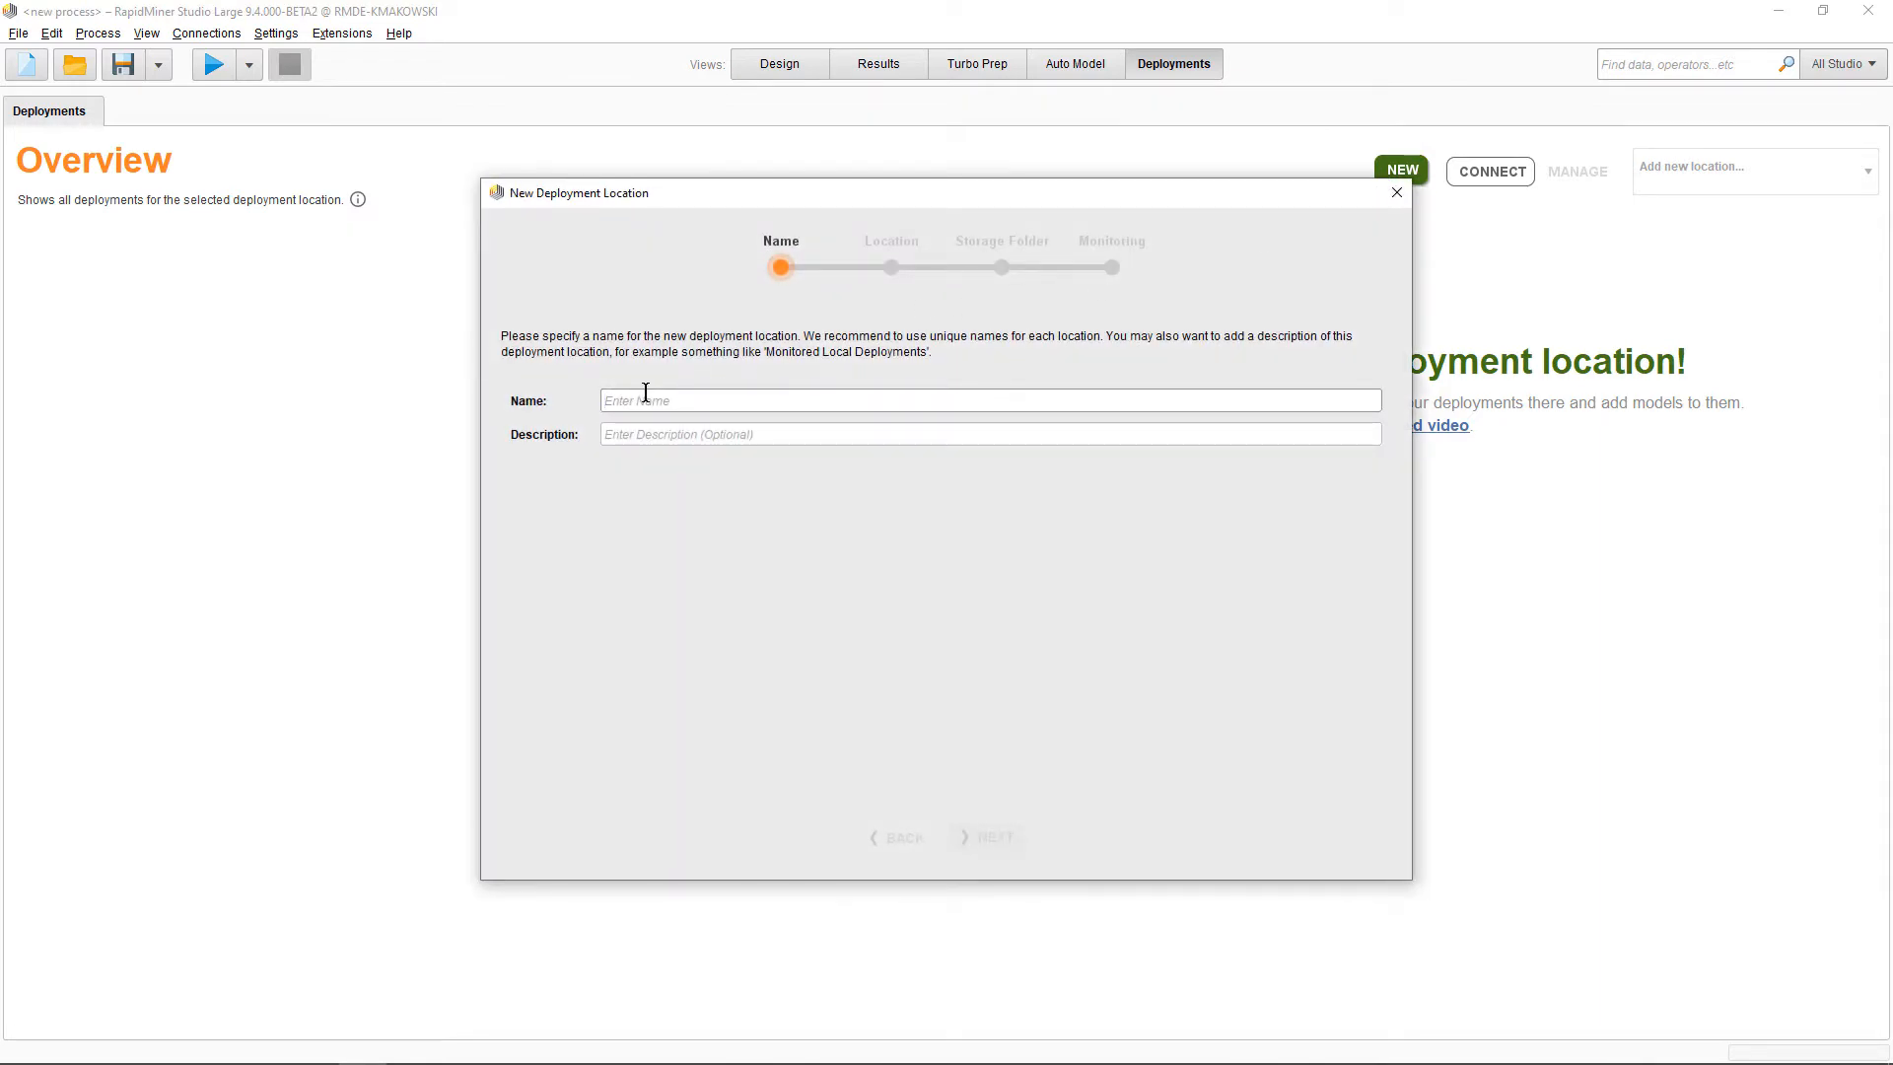
type("My Location")
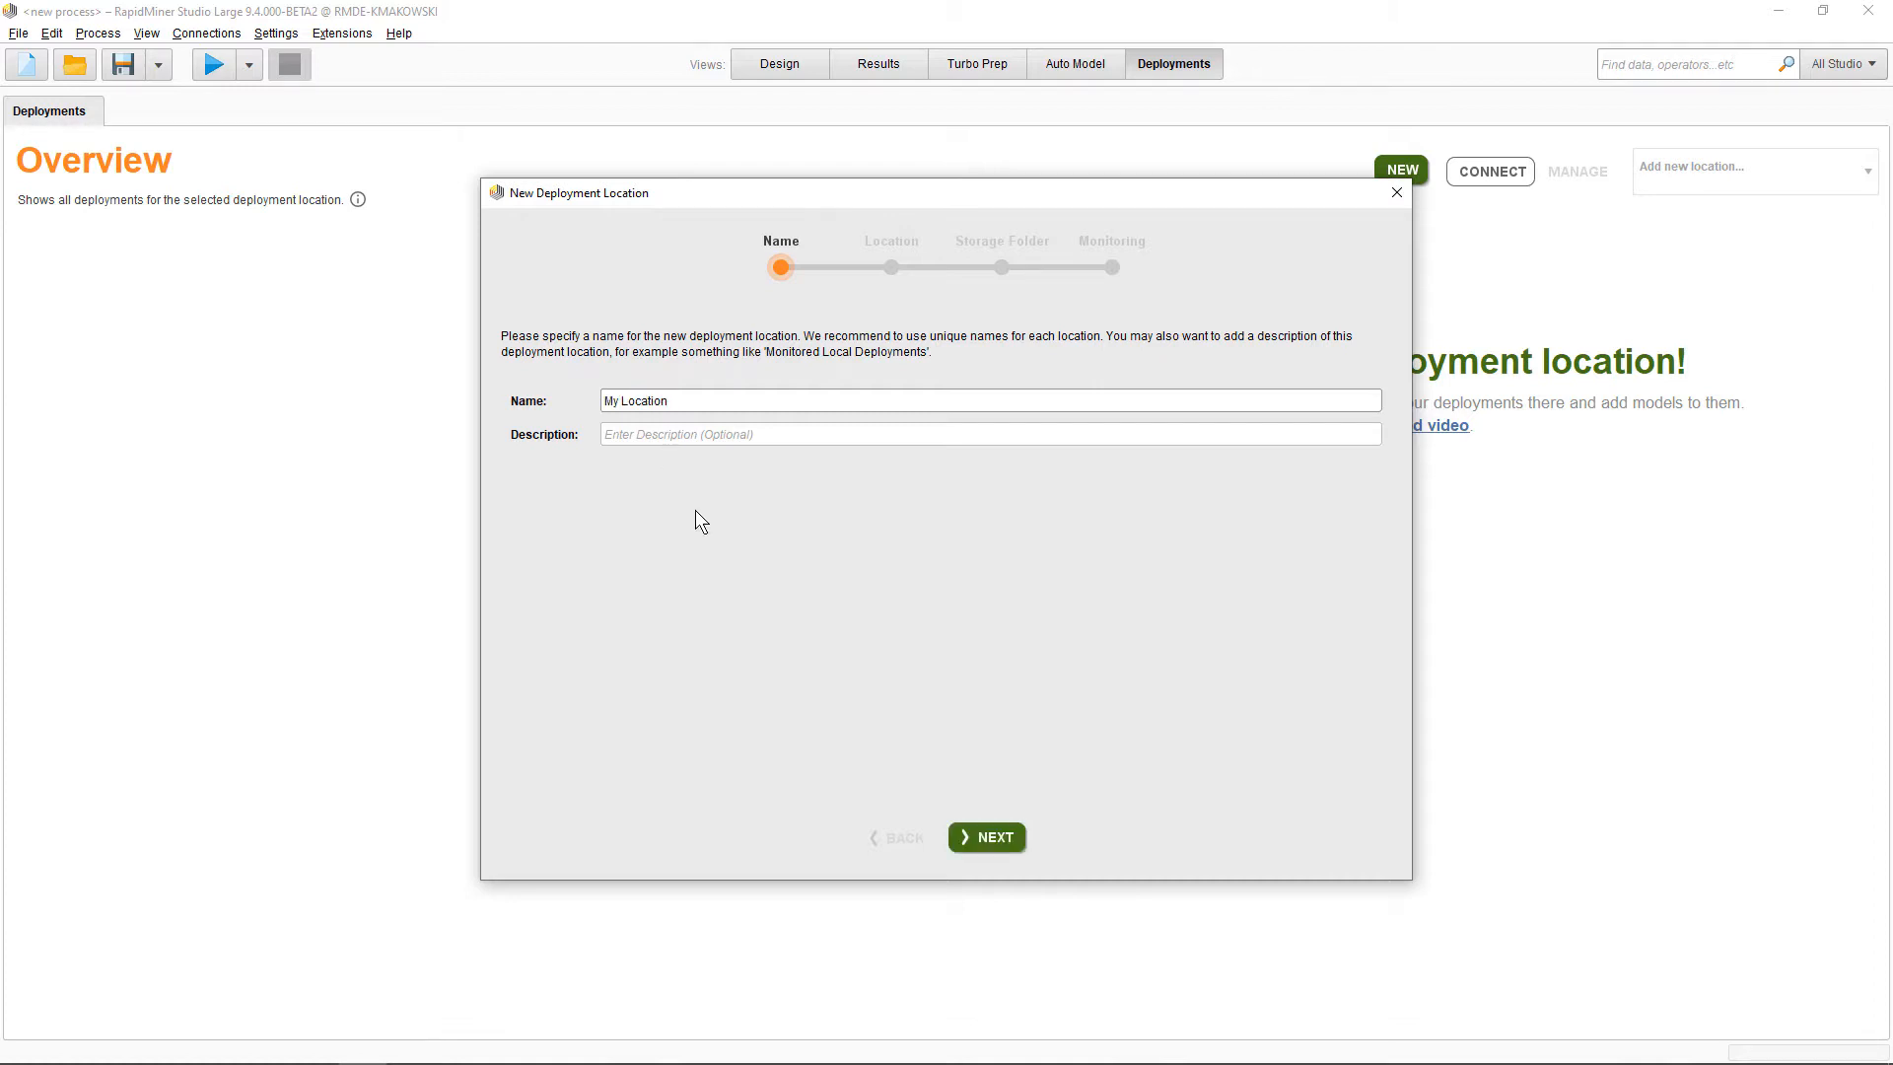
left_click(1002, 830)
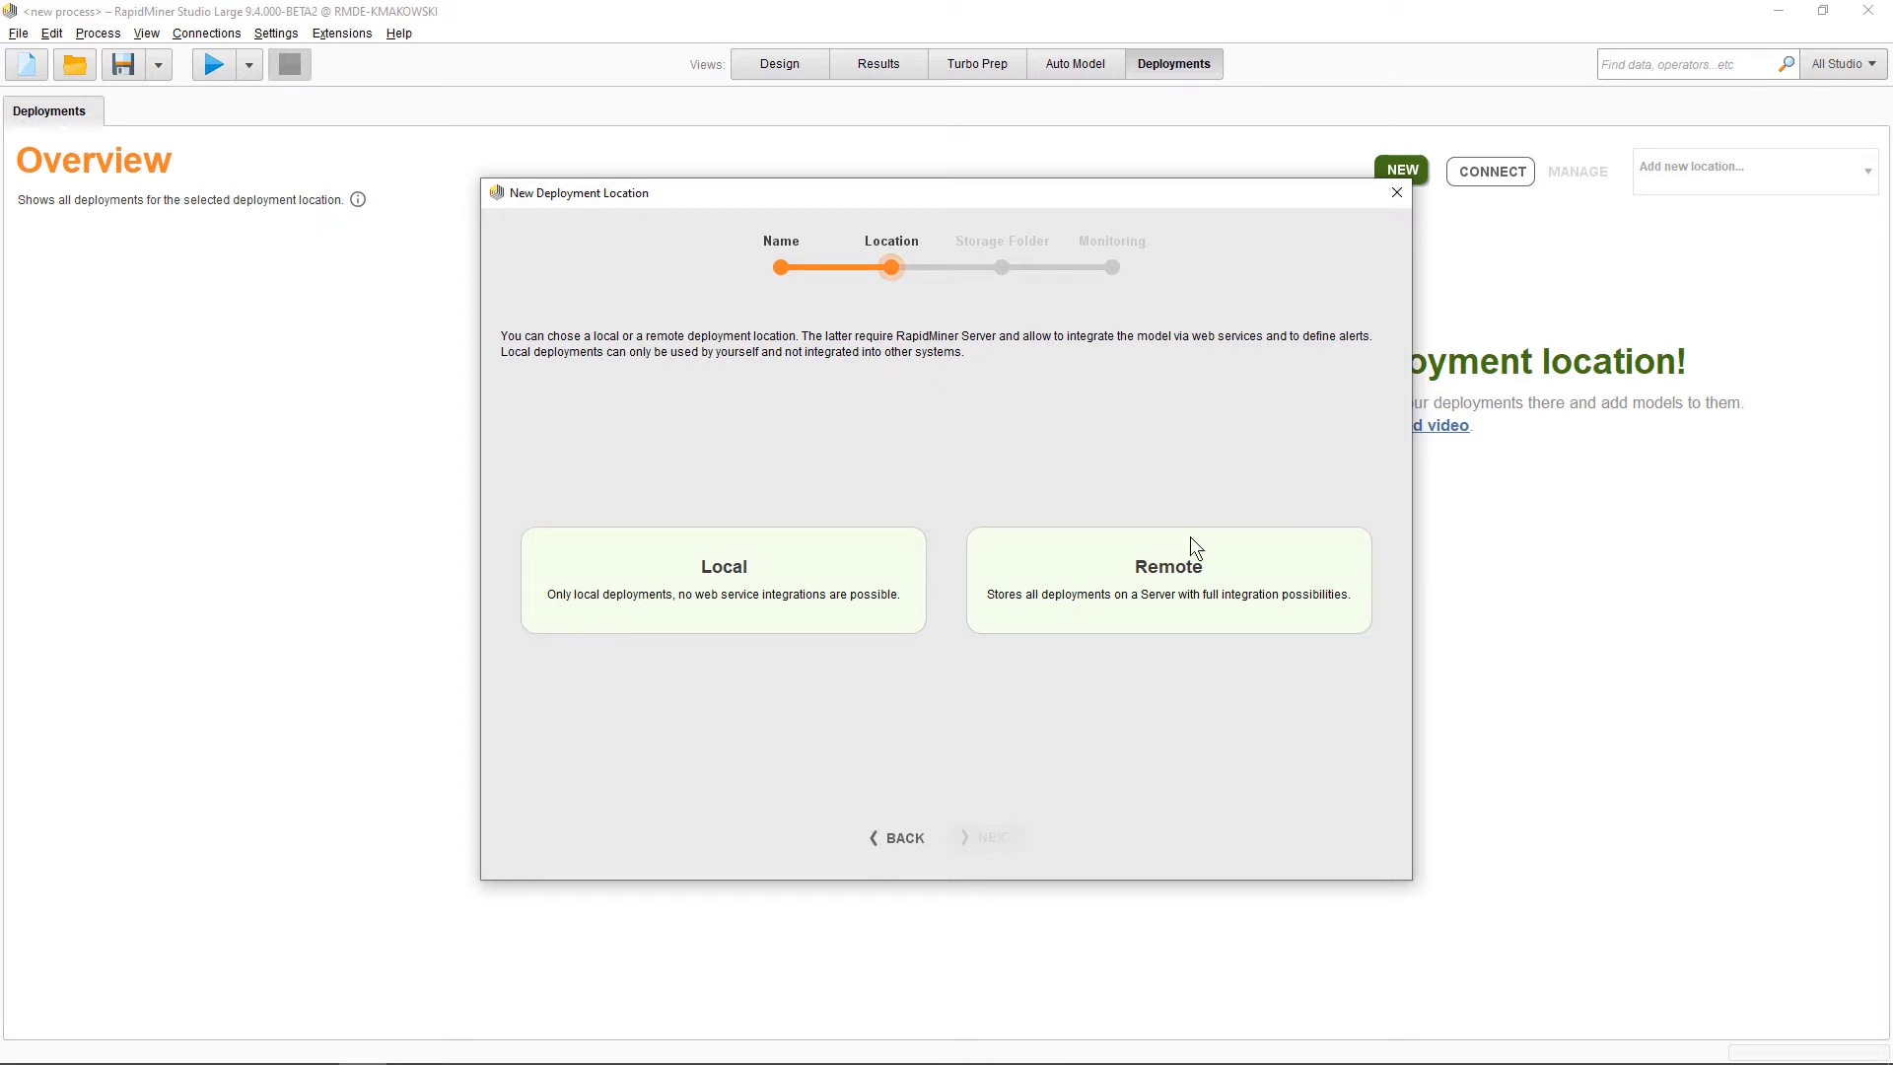
left_click(1397, 193)
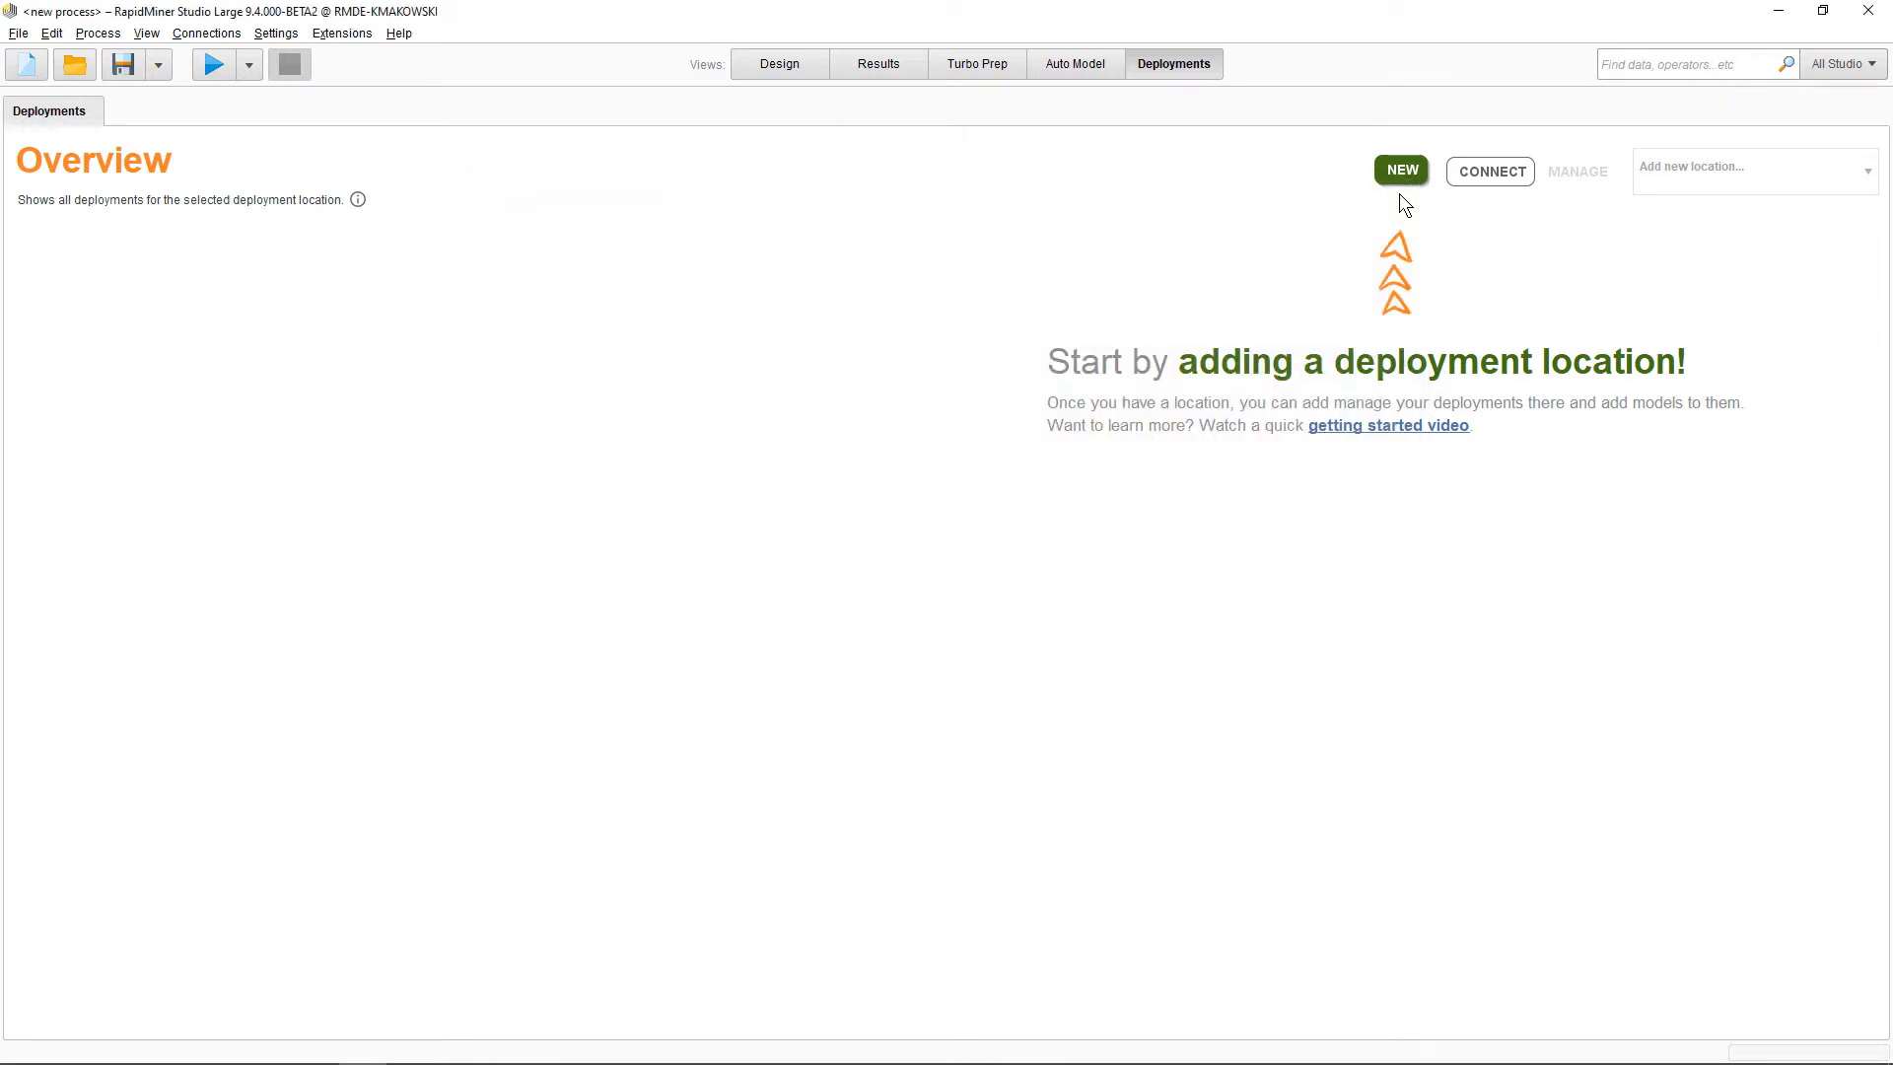
Connect to the existing REMOTE Deployment Location under GettingStartedServer's home/admin folder
left_click(1475, 181)
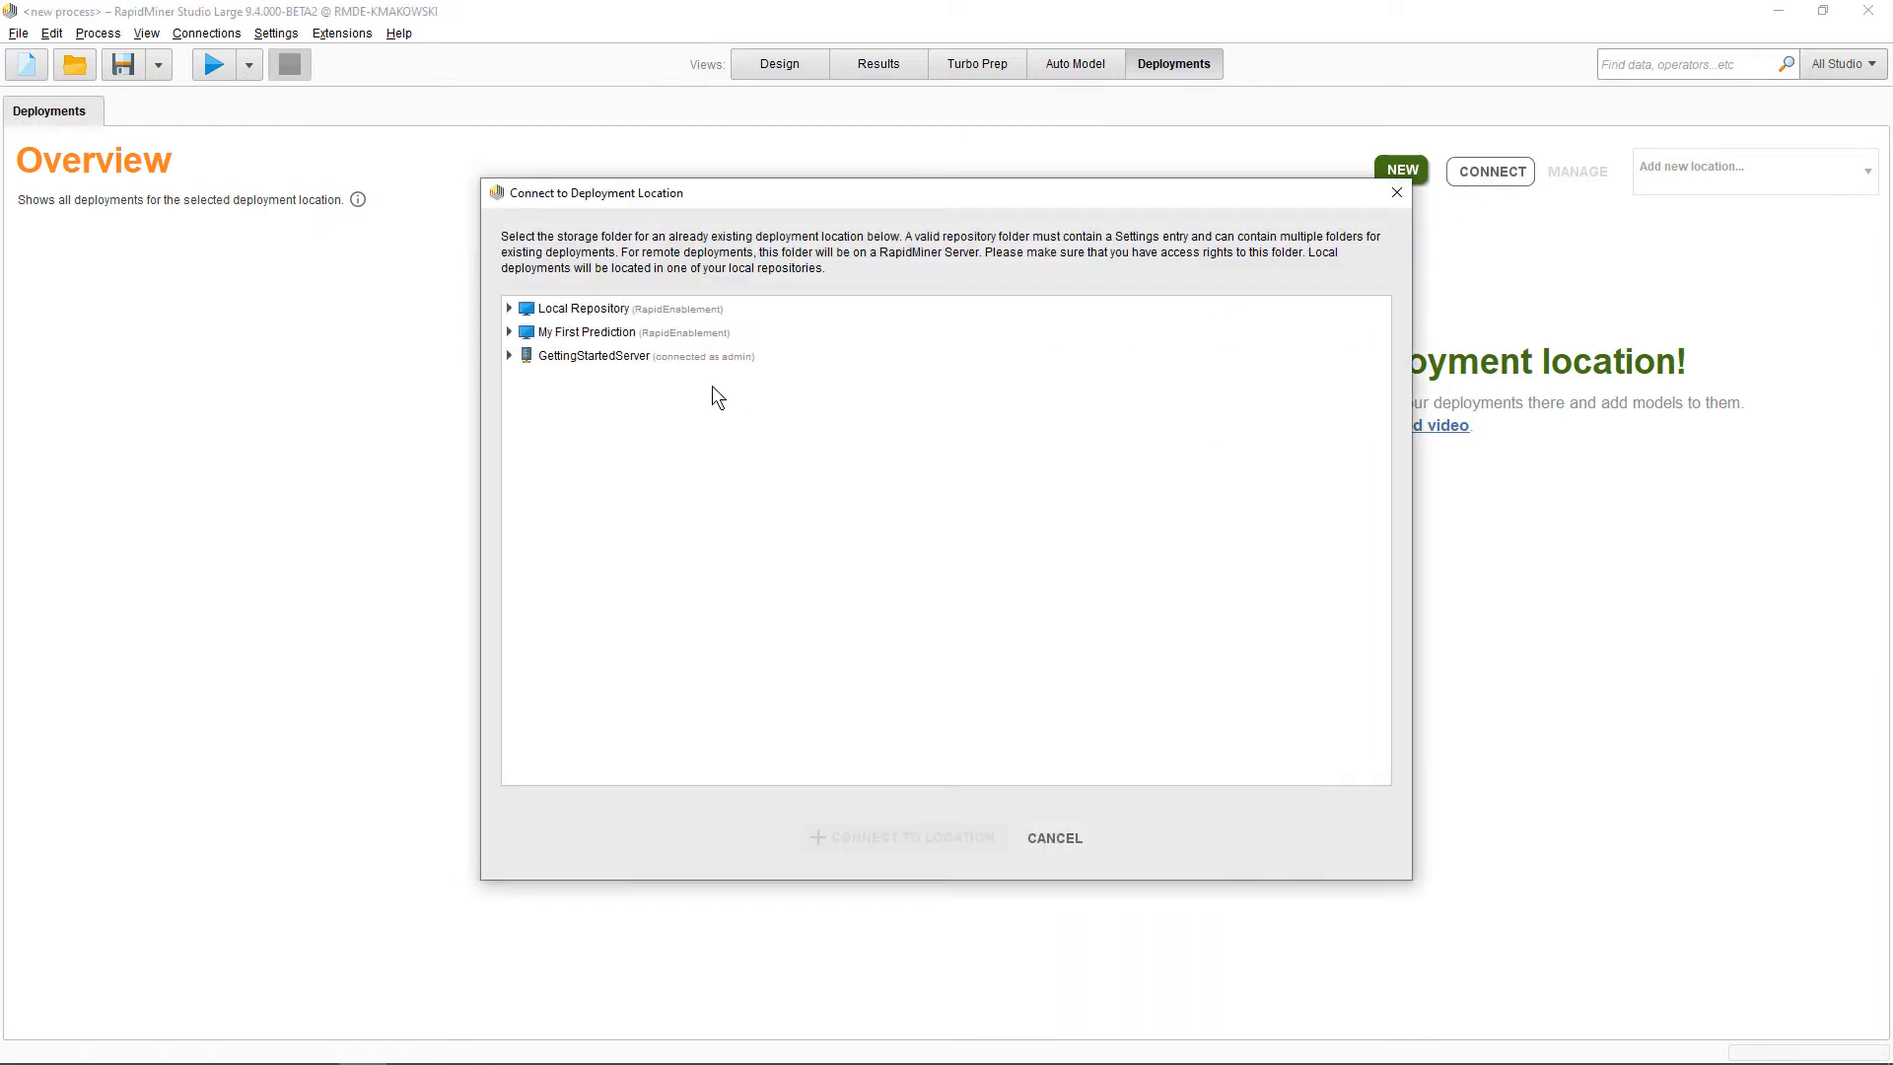
left_click(511, 355)
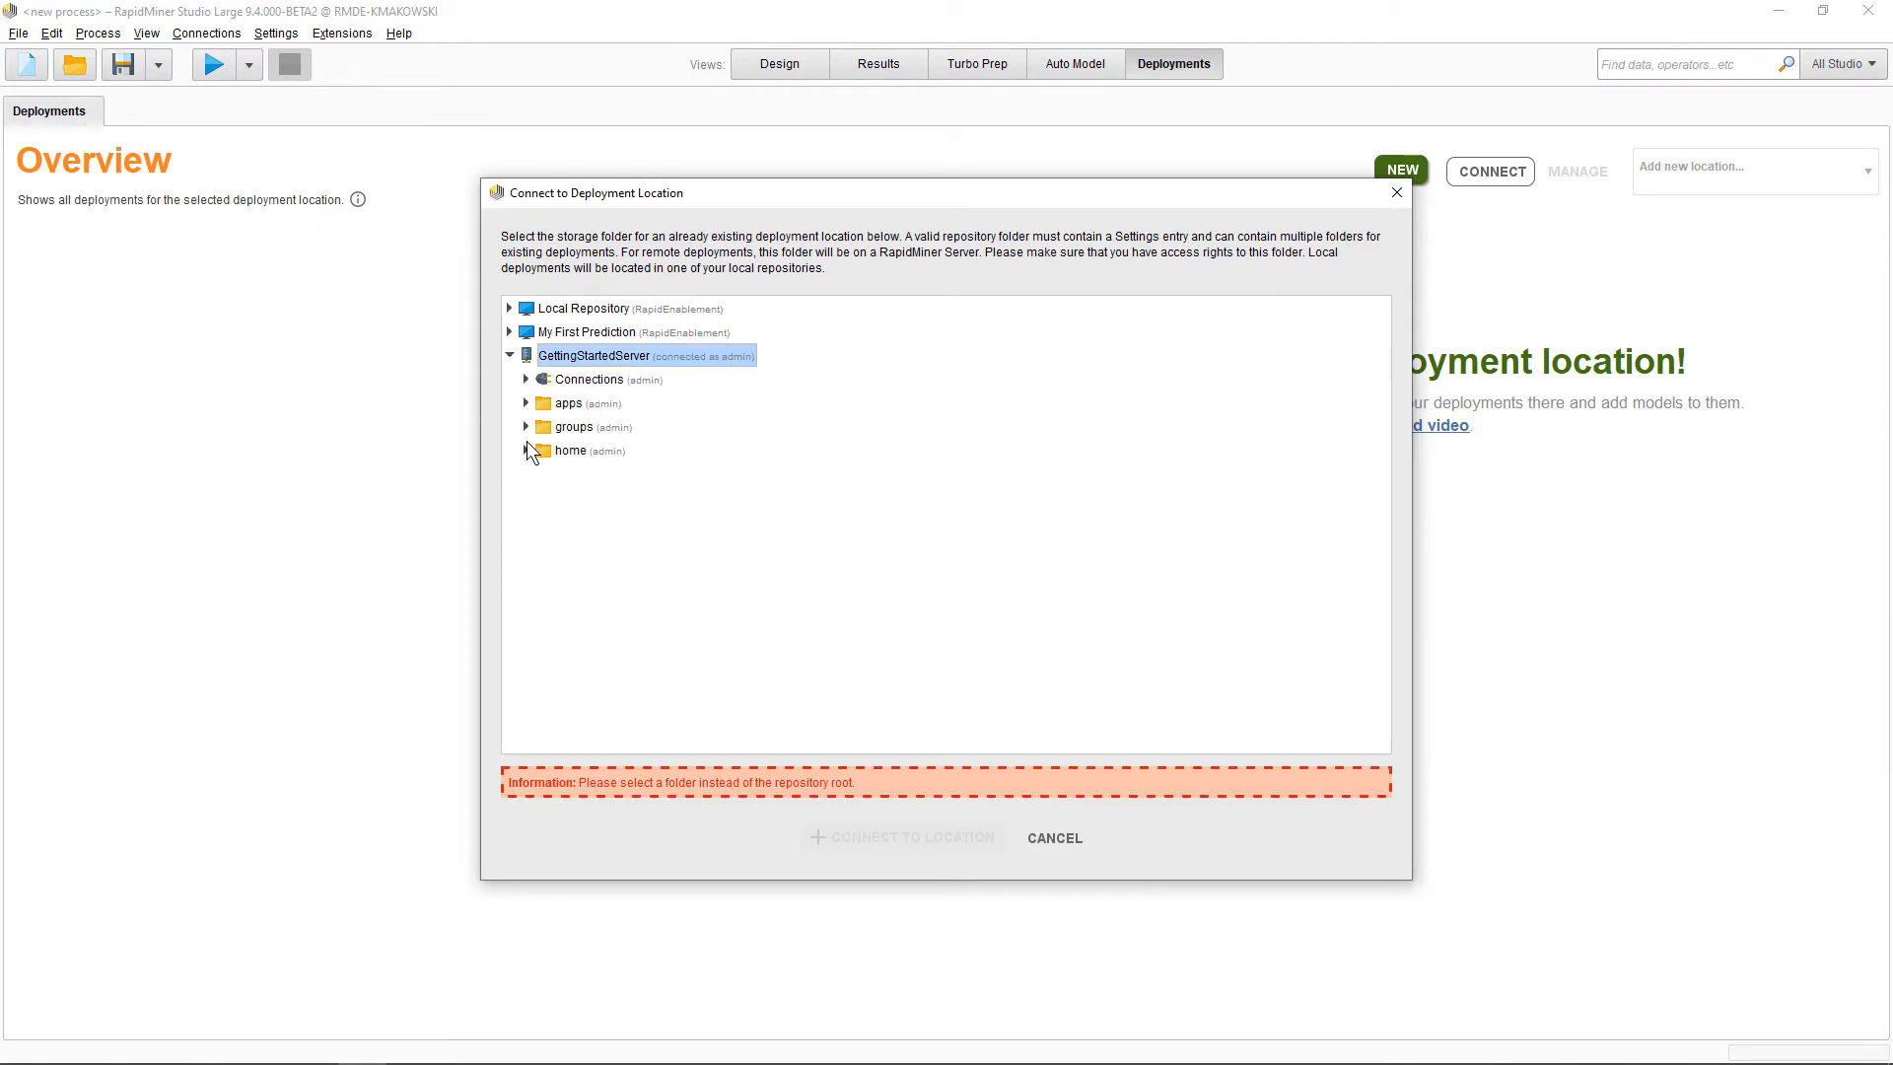
left_click(526, 450)
left_click(547, 475)
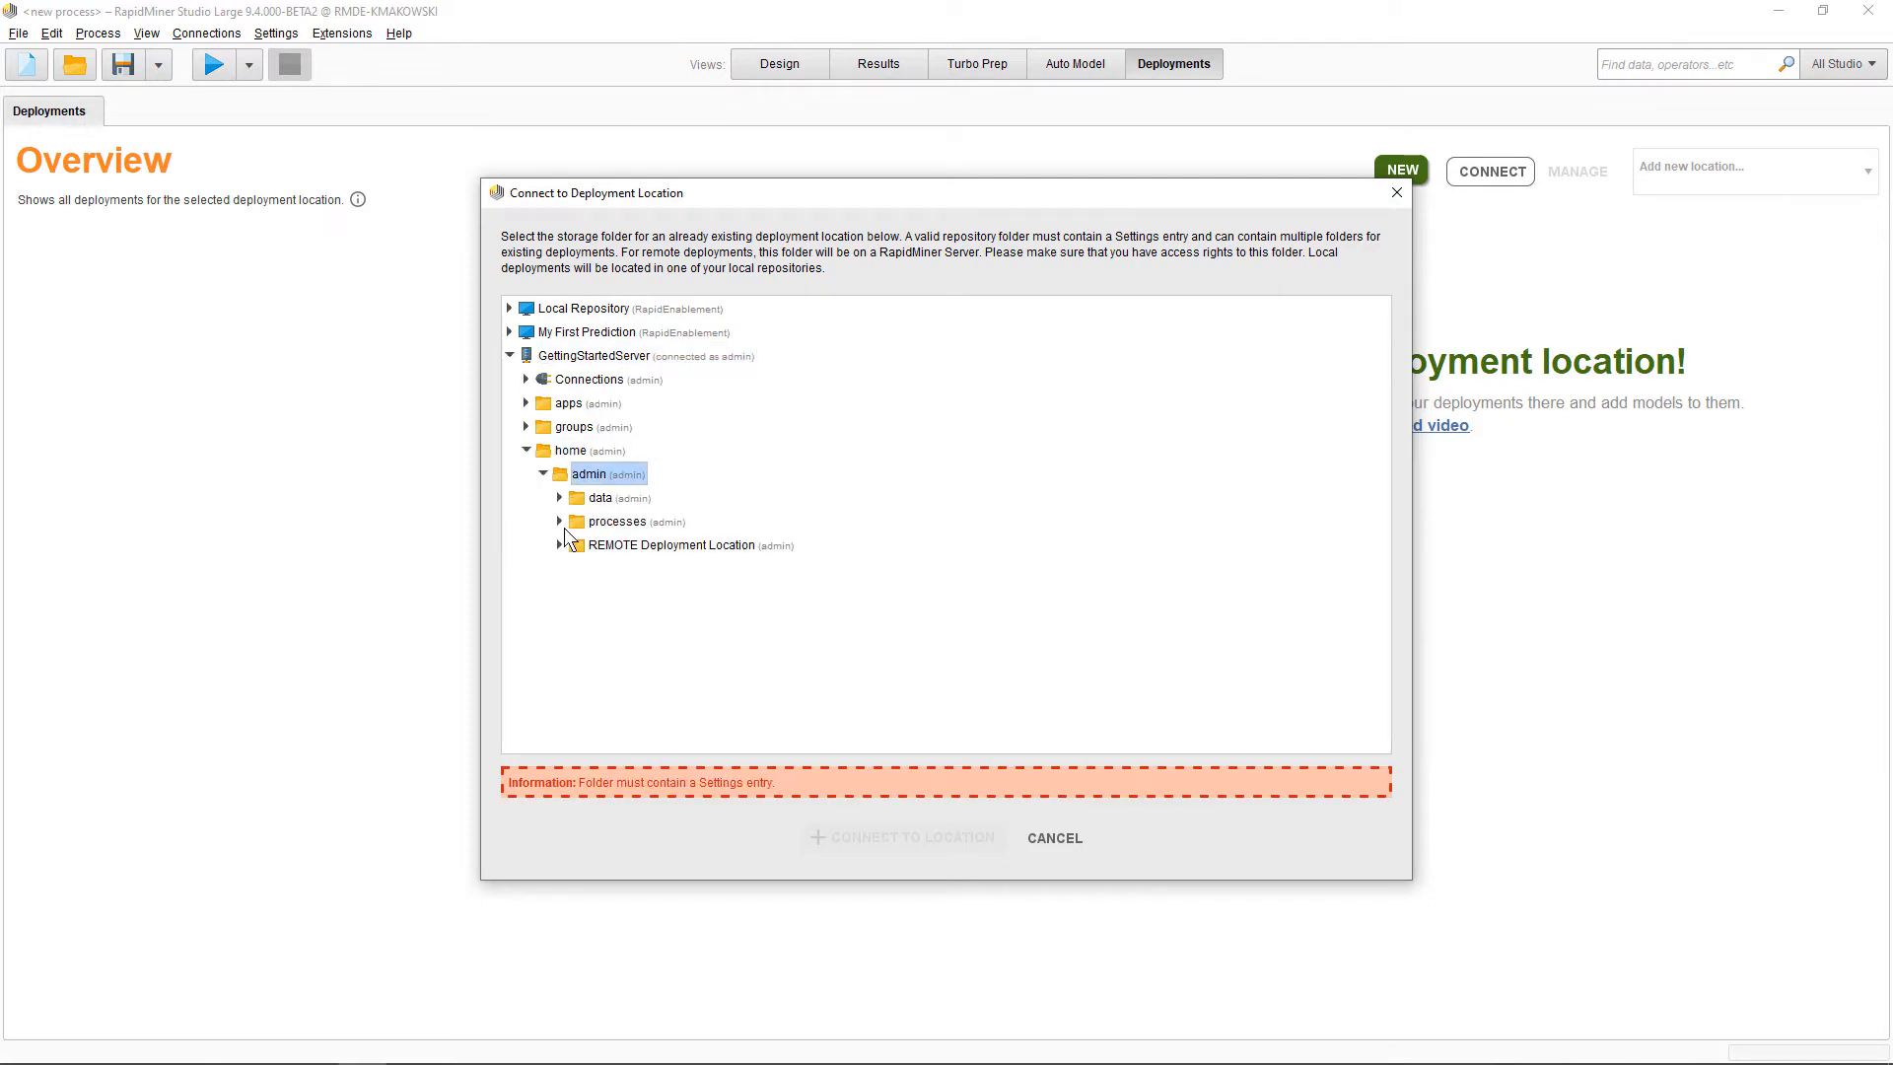
left_click(616, 545)
left_click(915, 840)
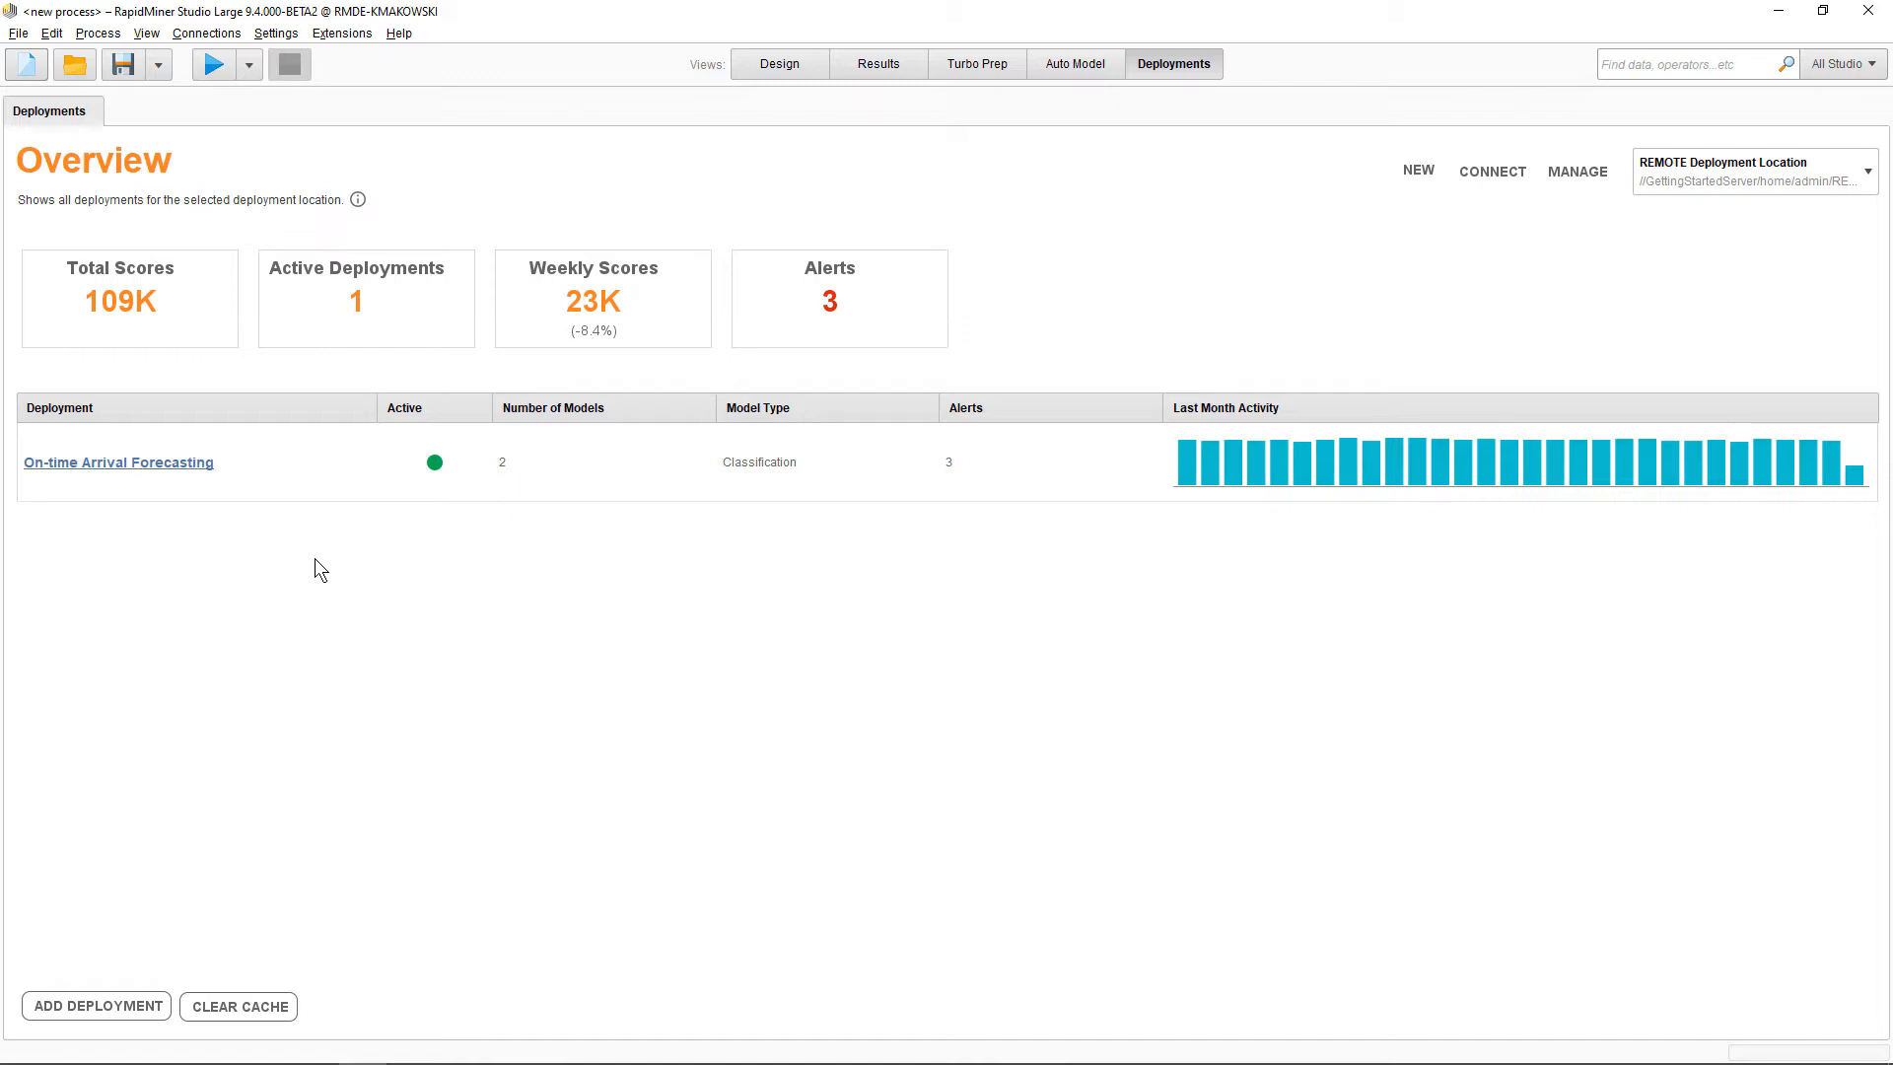
Open the On-time Arrival Forecasting deployment and review its models and the options for the Logistic Regression model
left_click(188, 465)
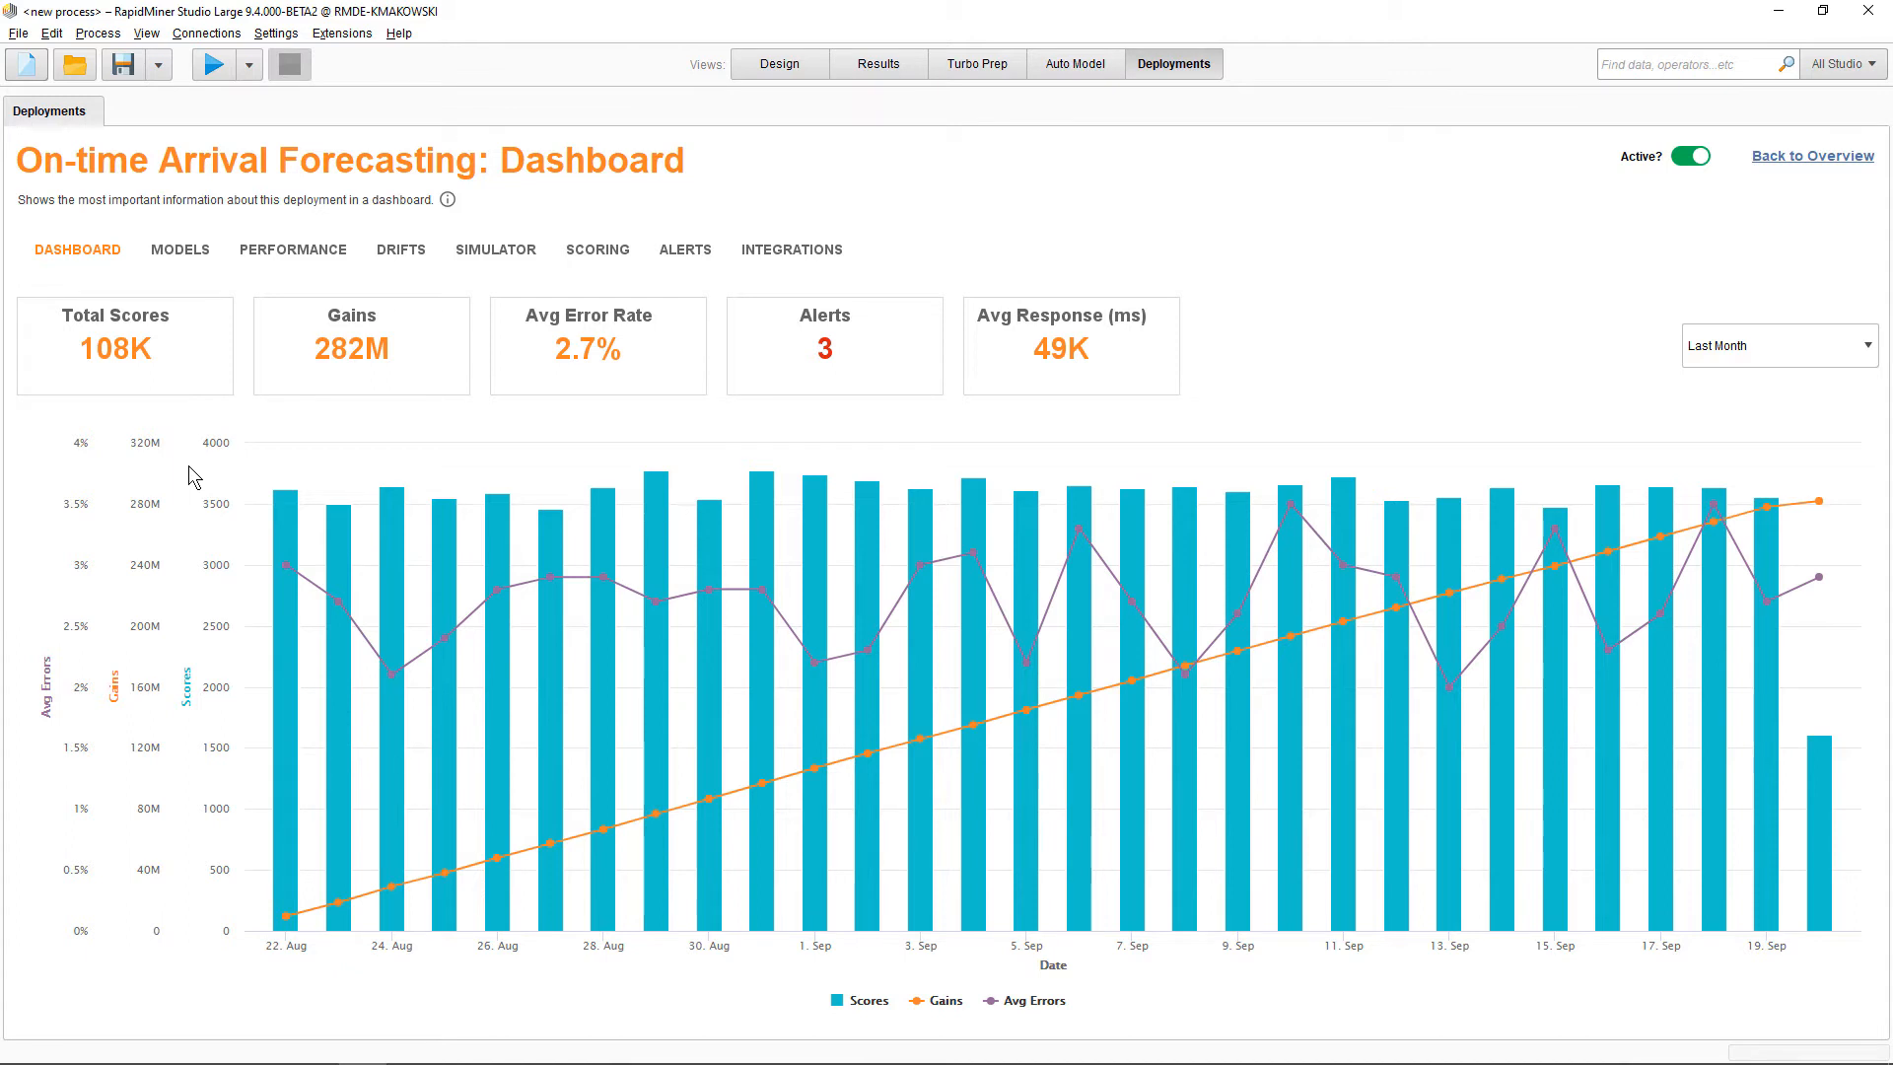
left_click(191, 250)
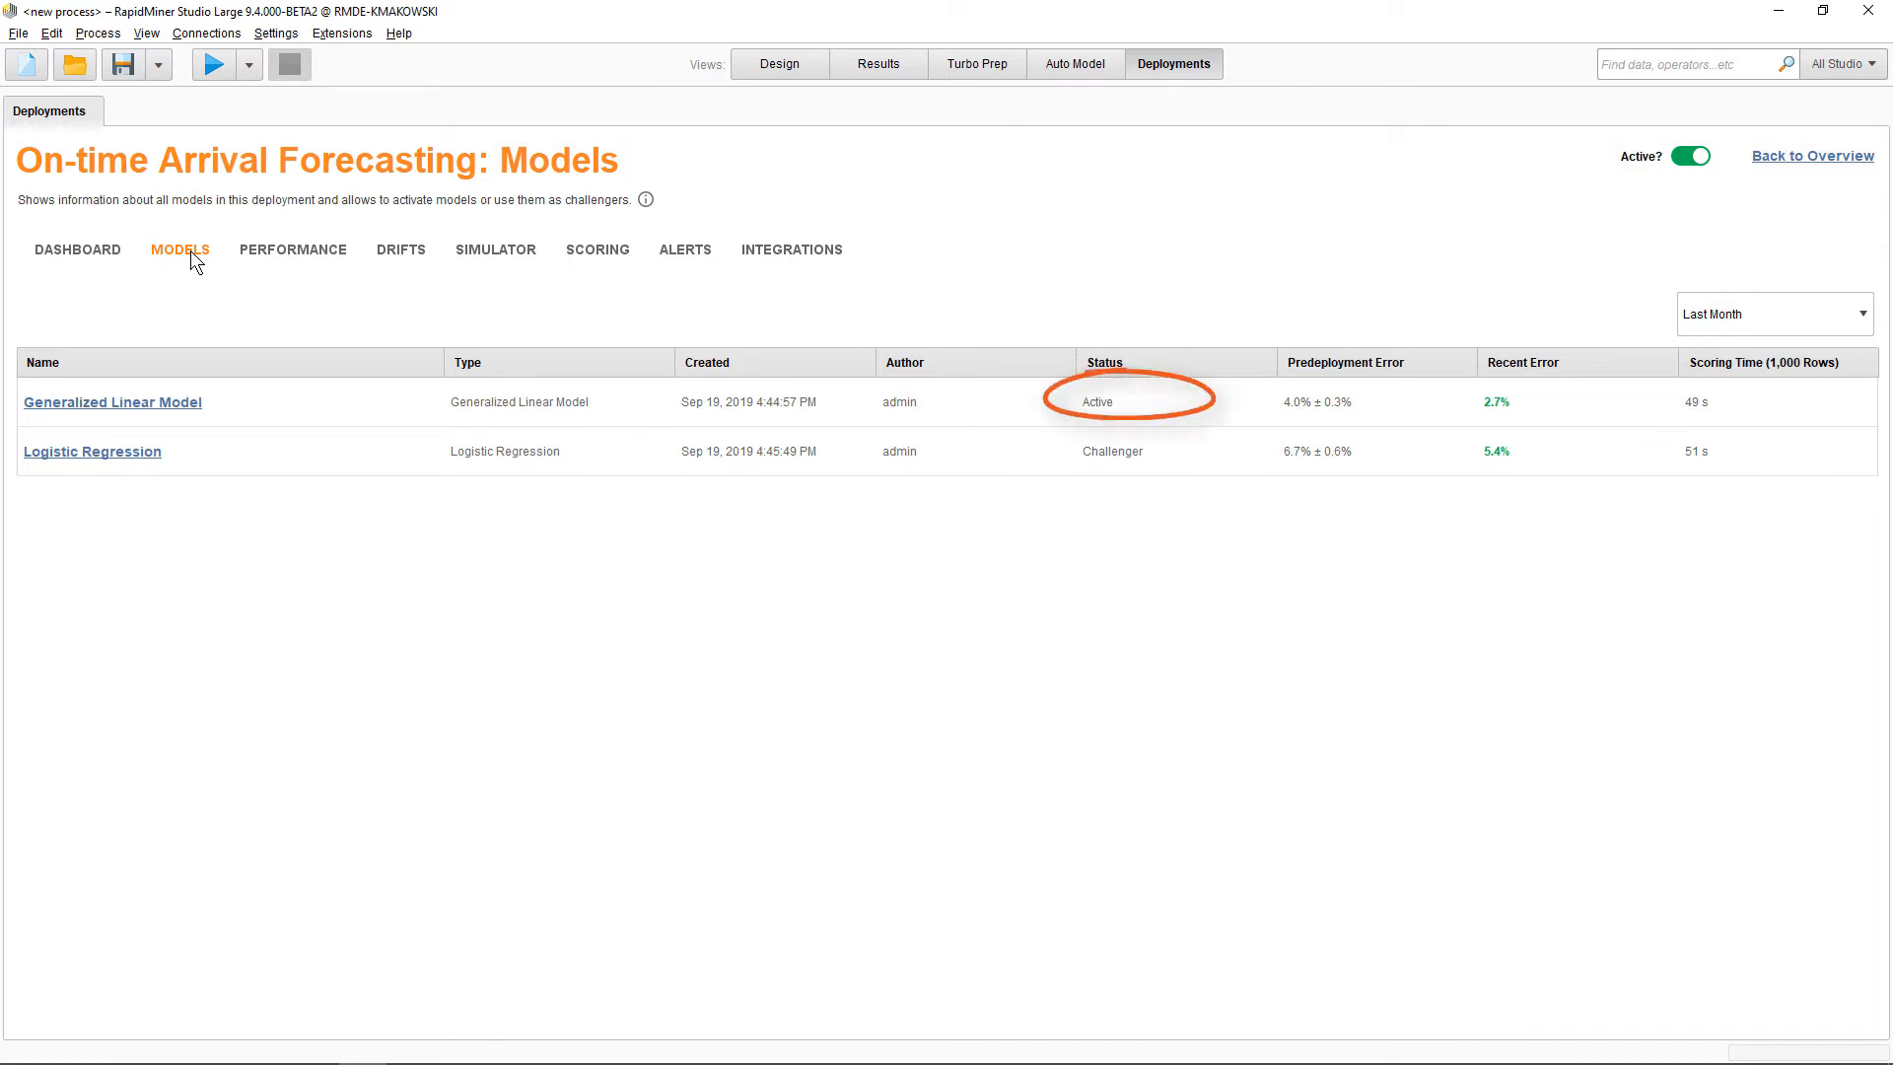
right_click(374, 453)
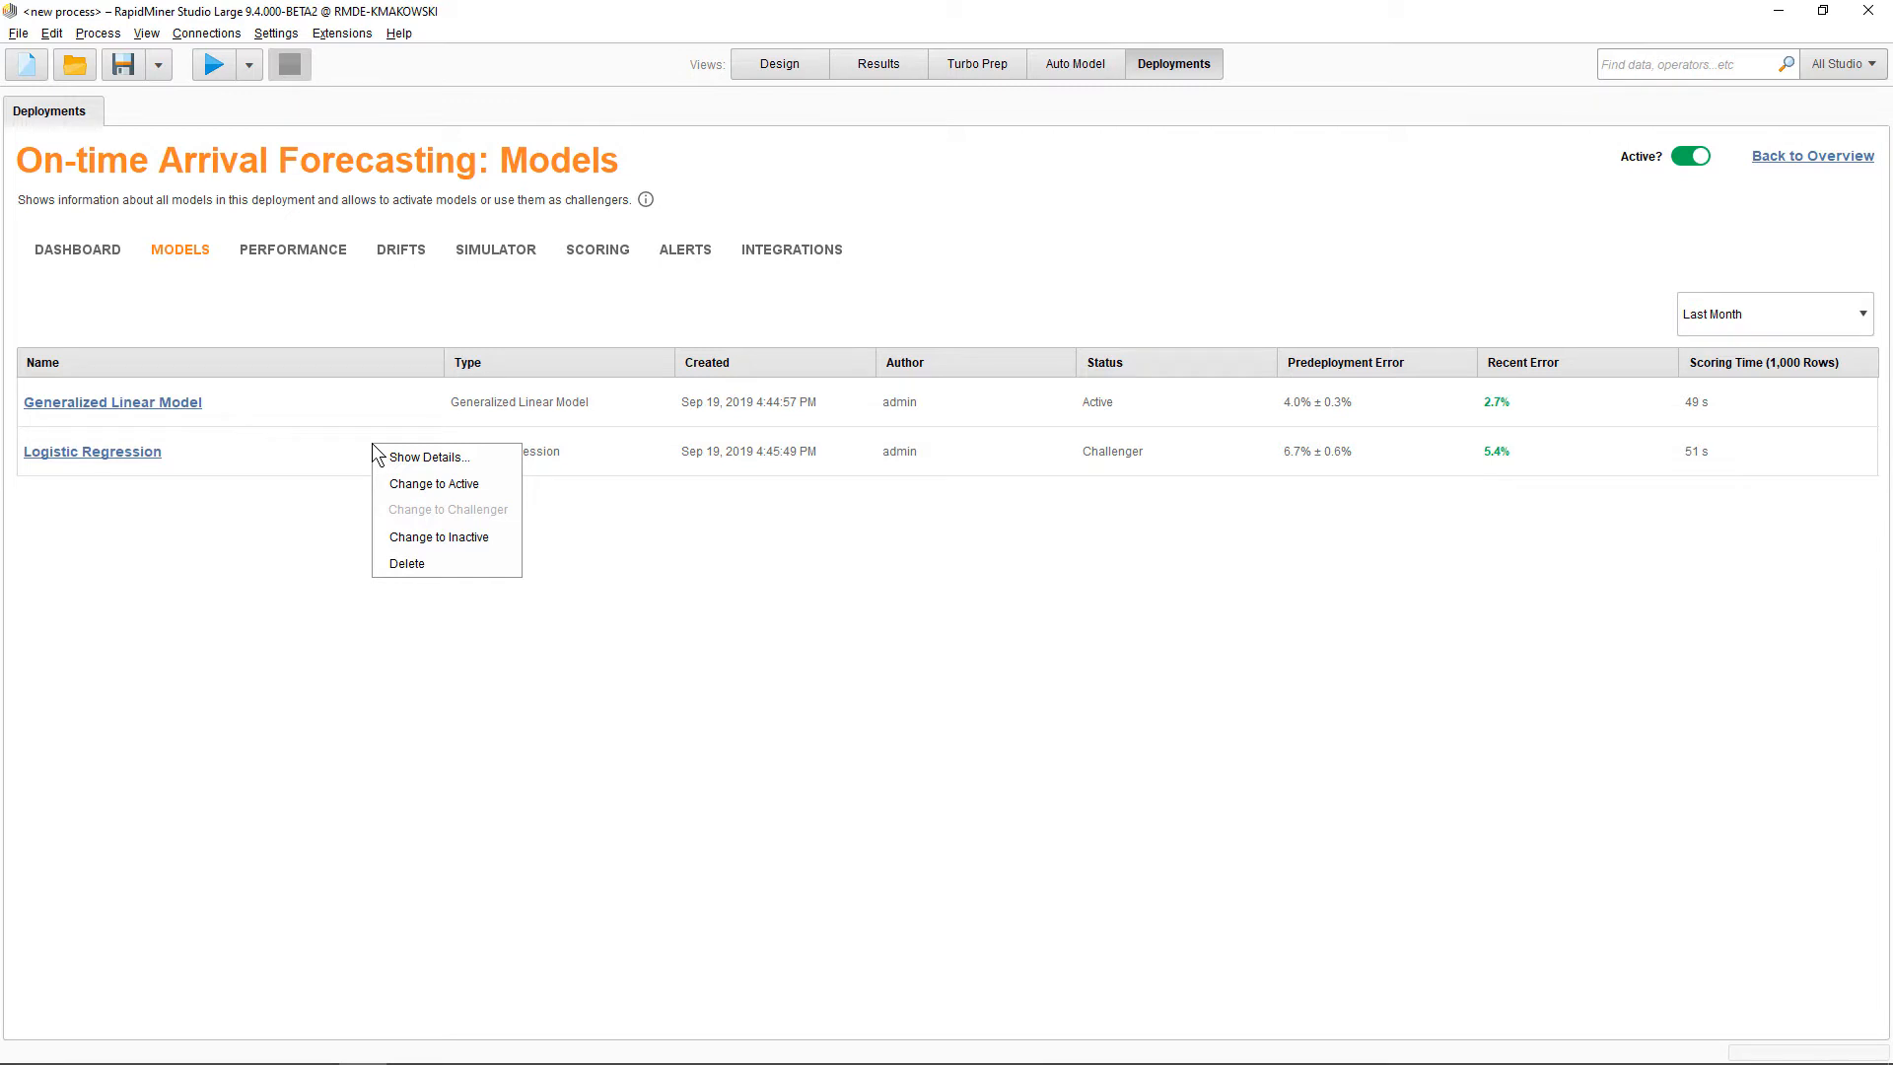
left_click(367, 441)
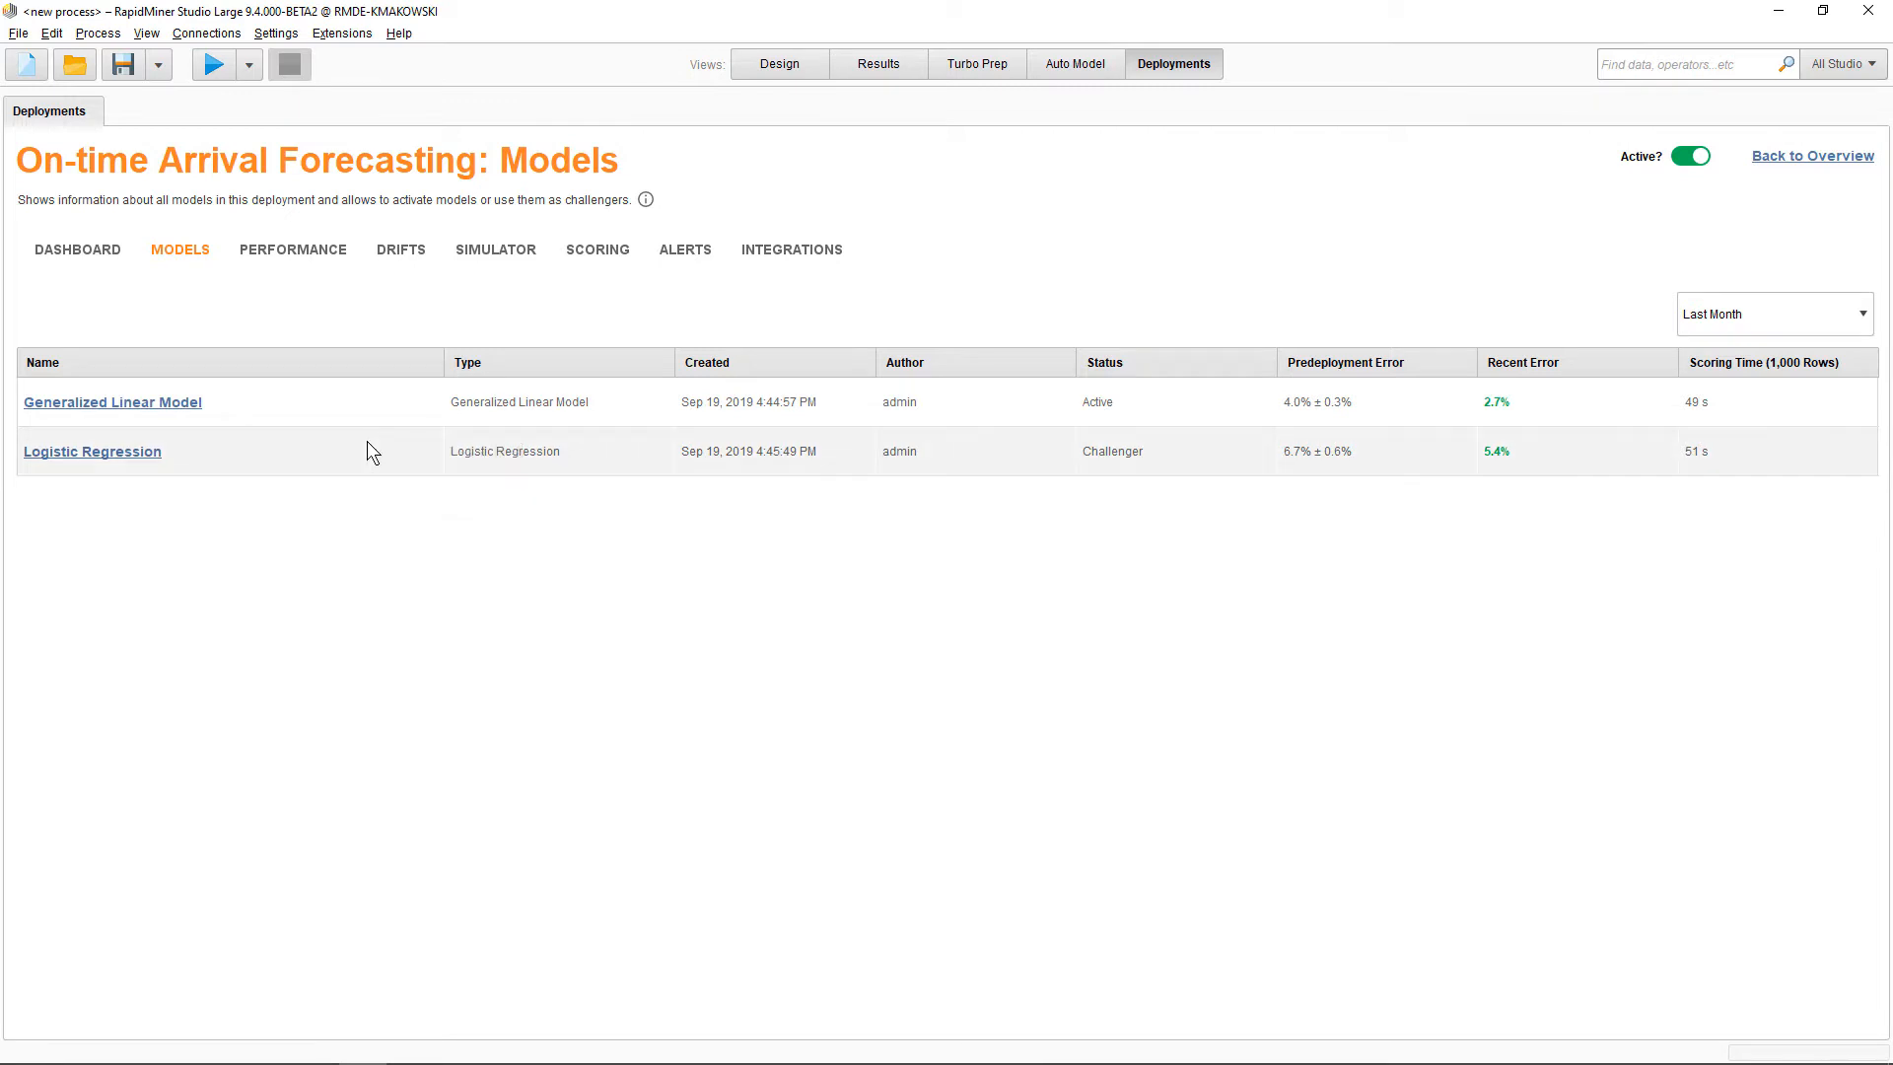
left_click(695, 254)
left_click(139, 353)
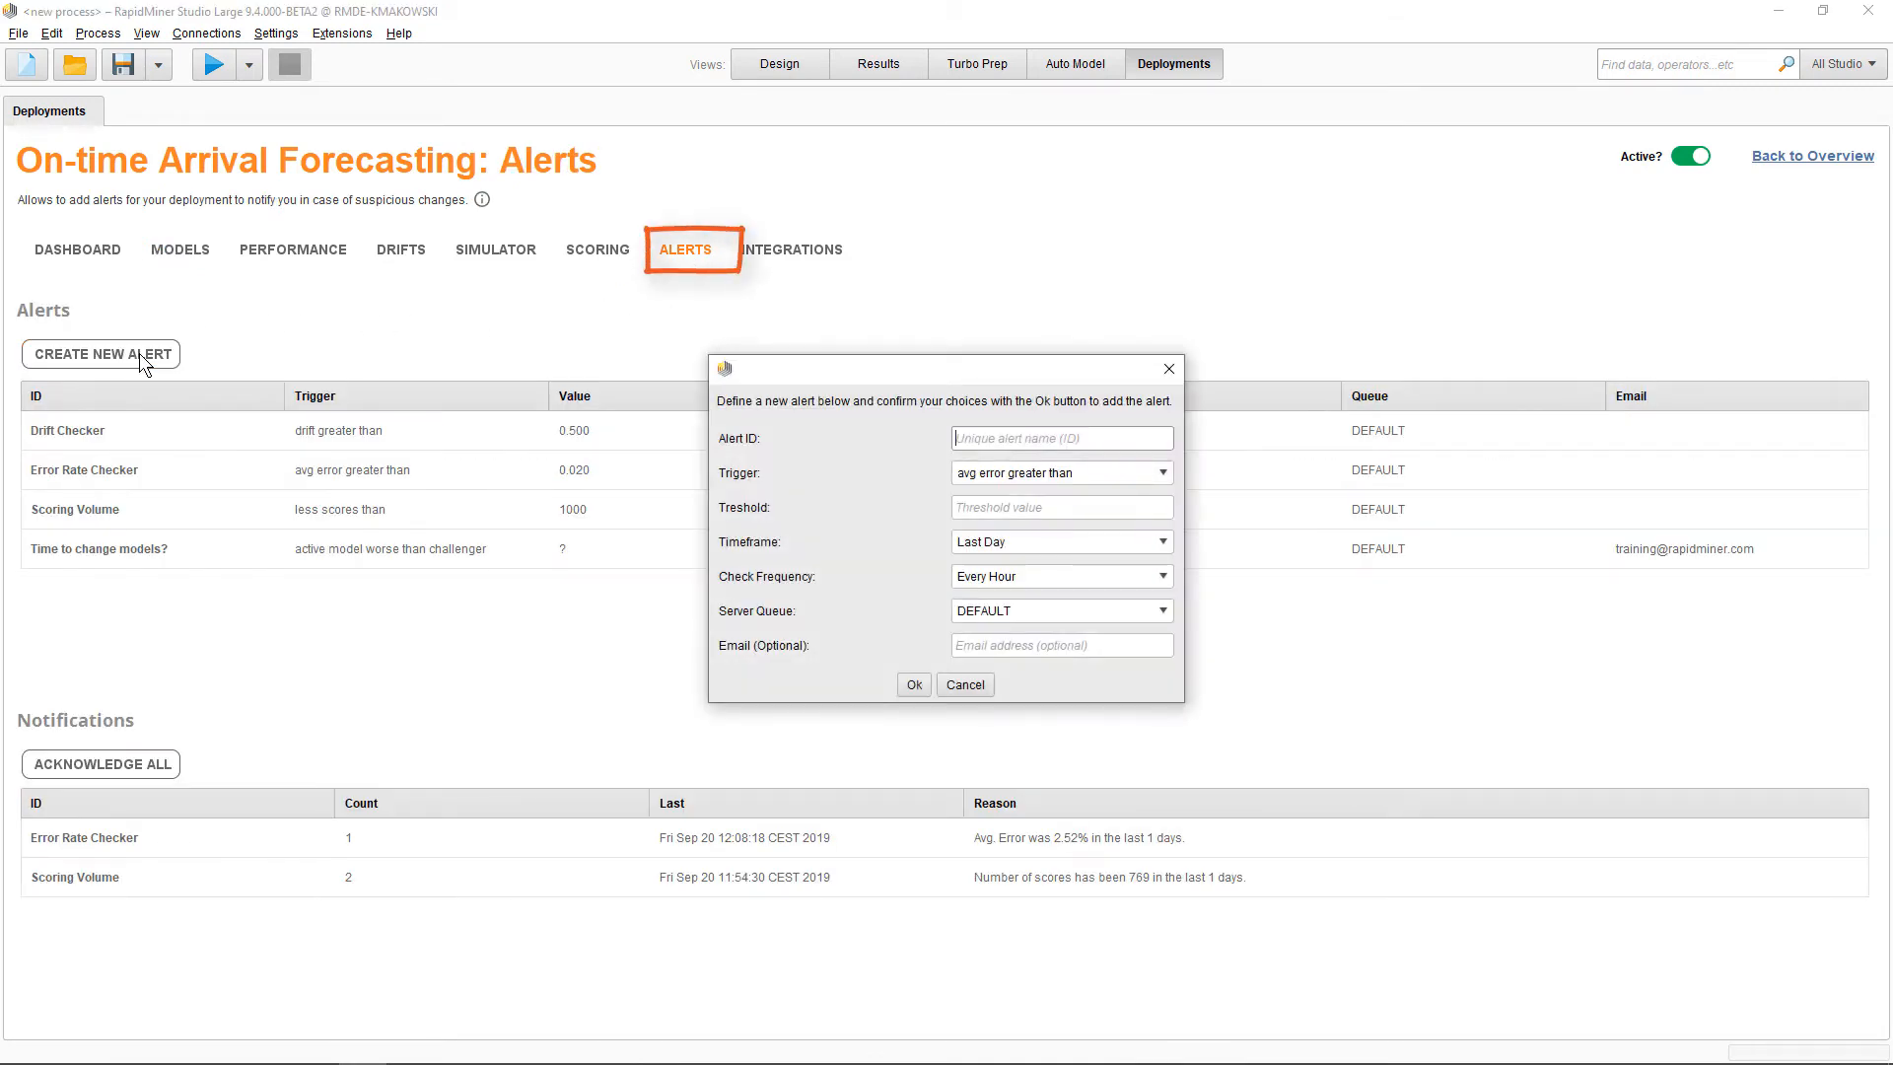
left_click(988, 476)
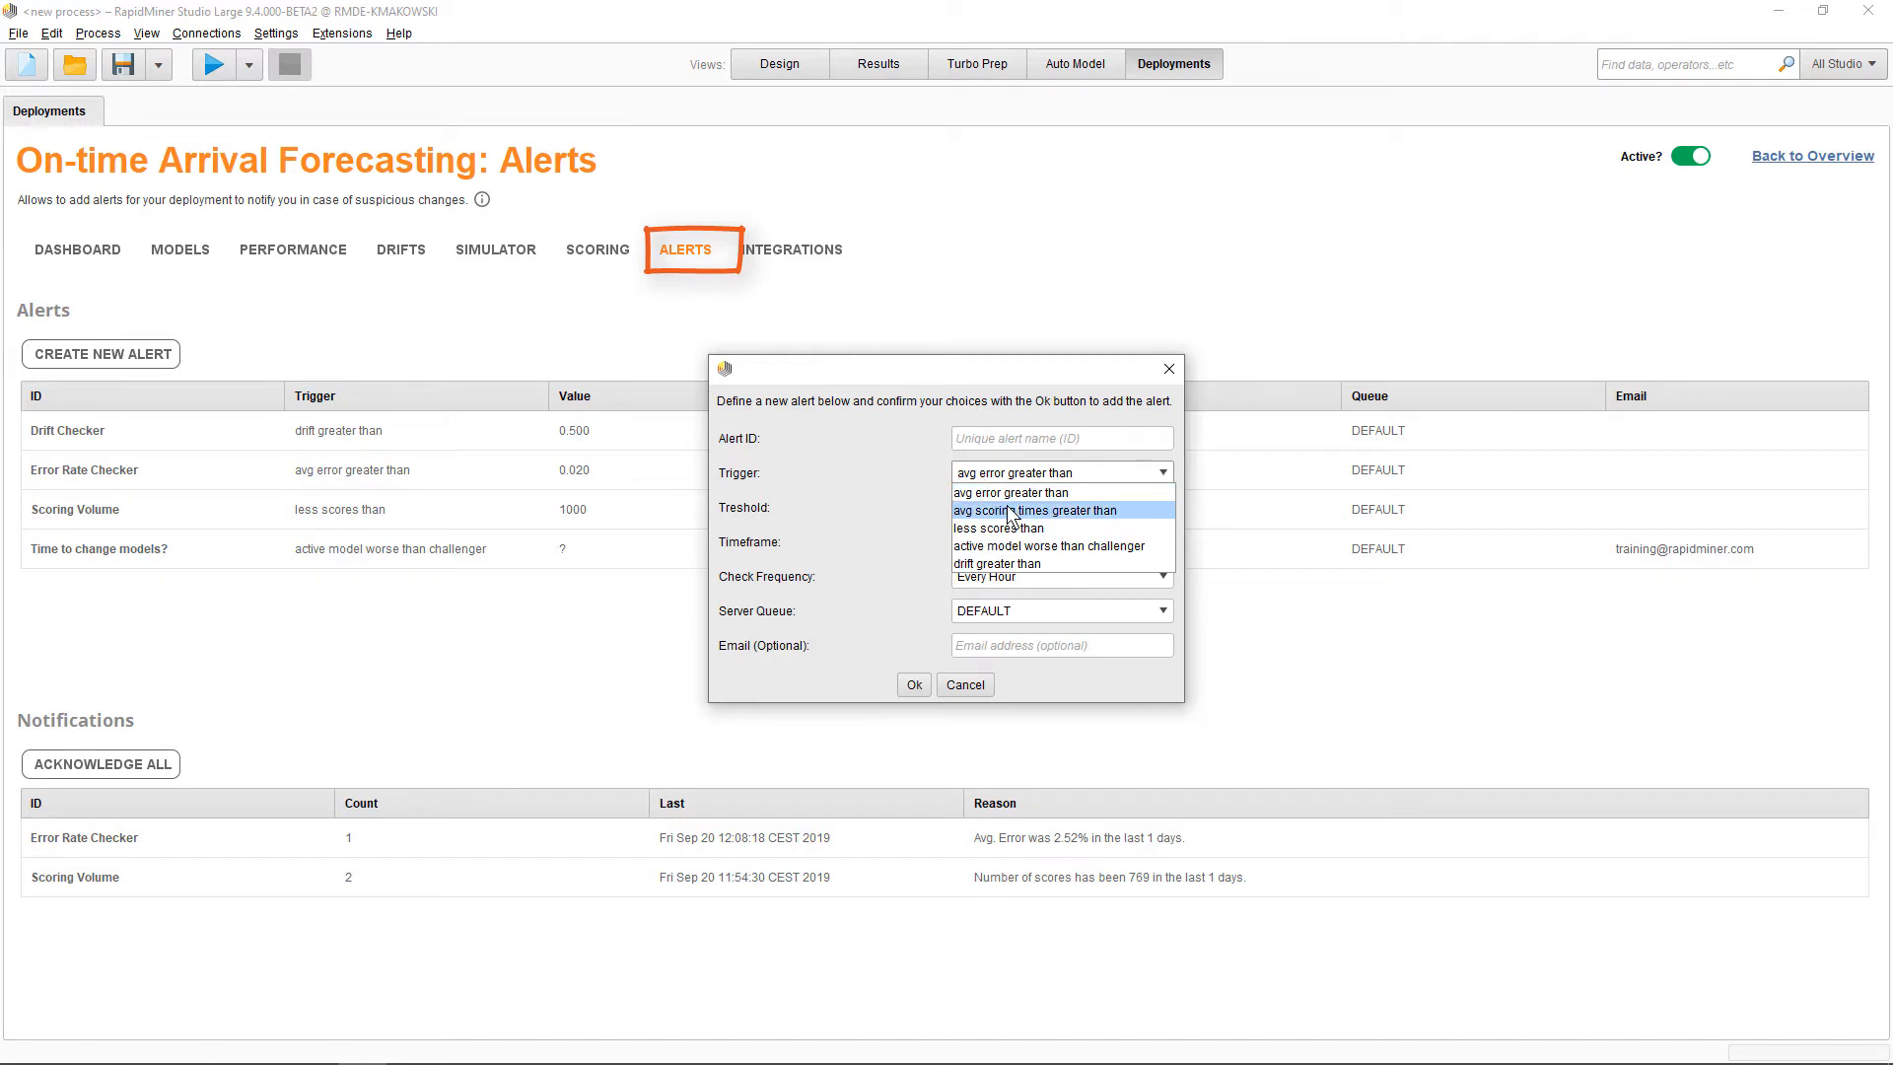
left_click(1063, 545)
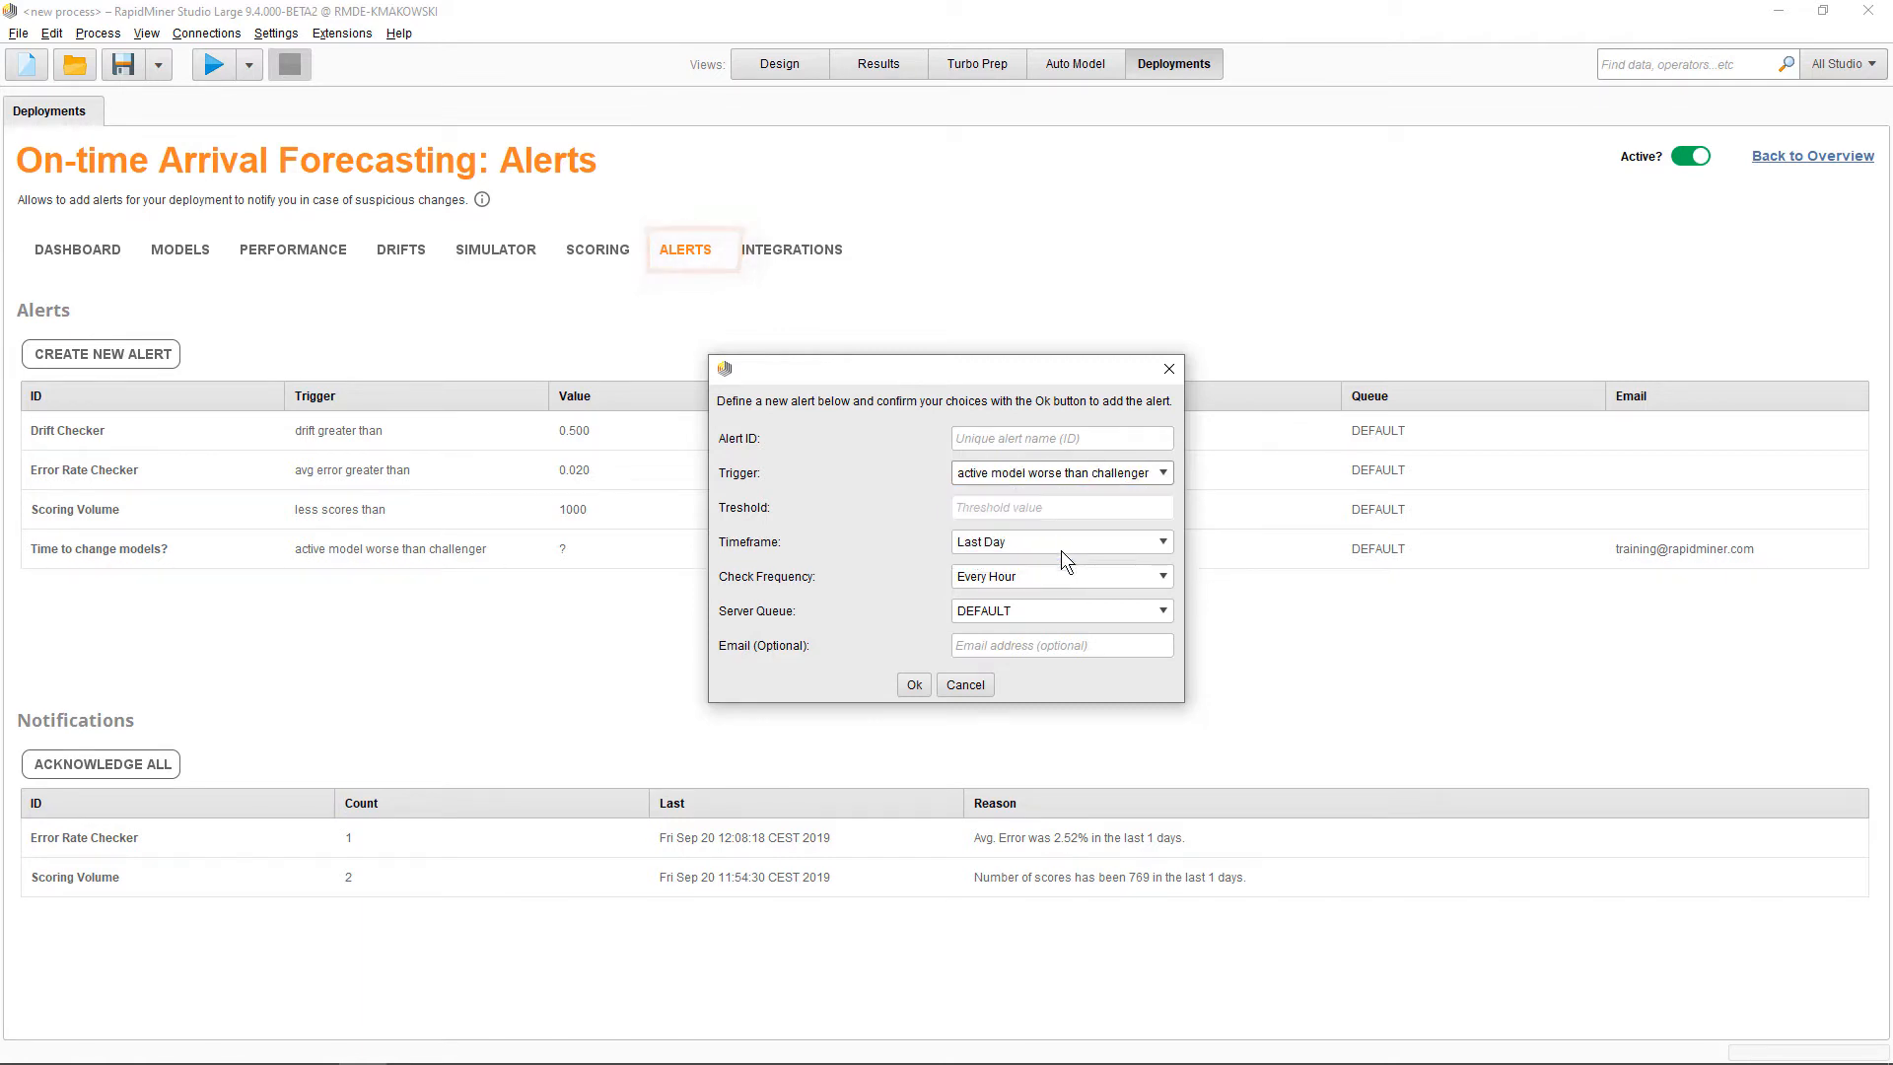
left_click(967, 685)
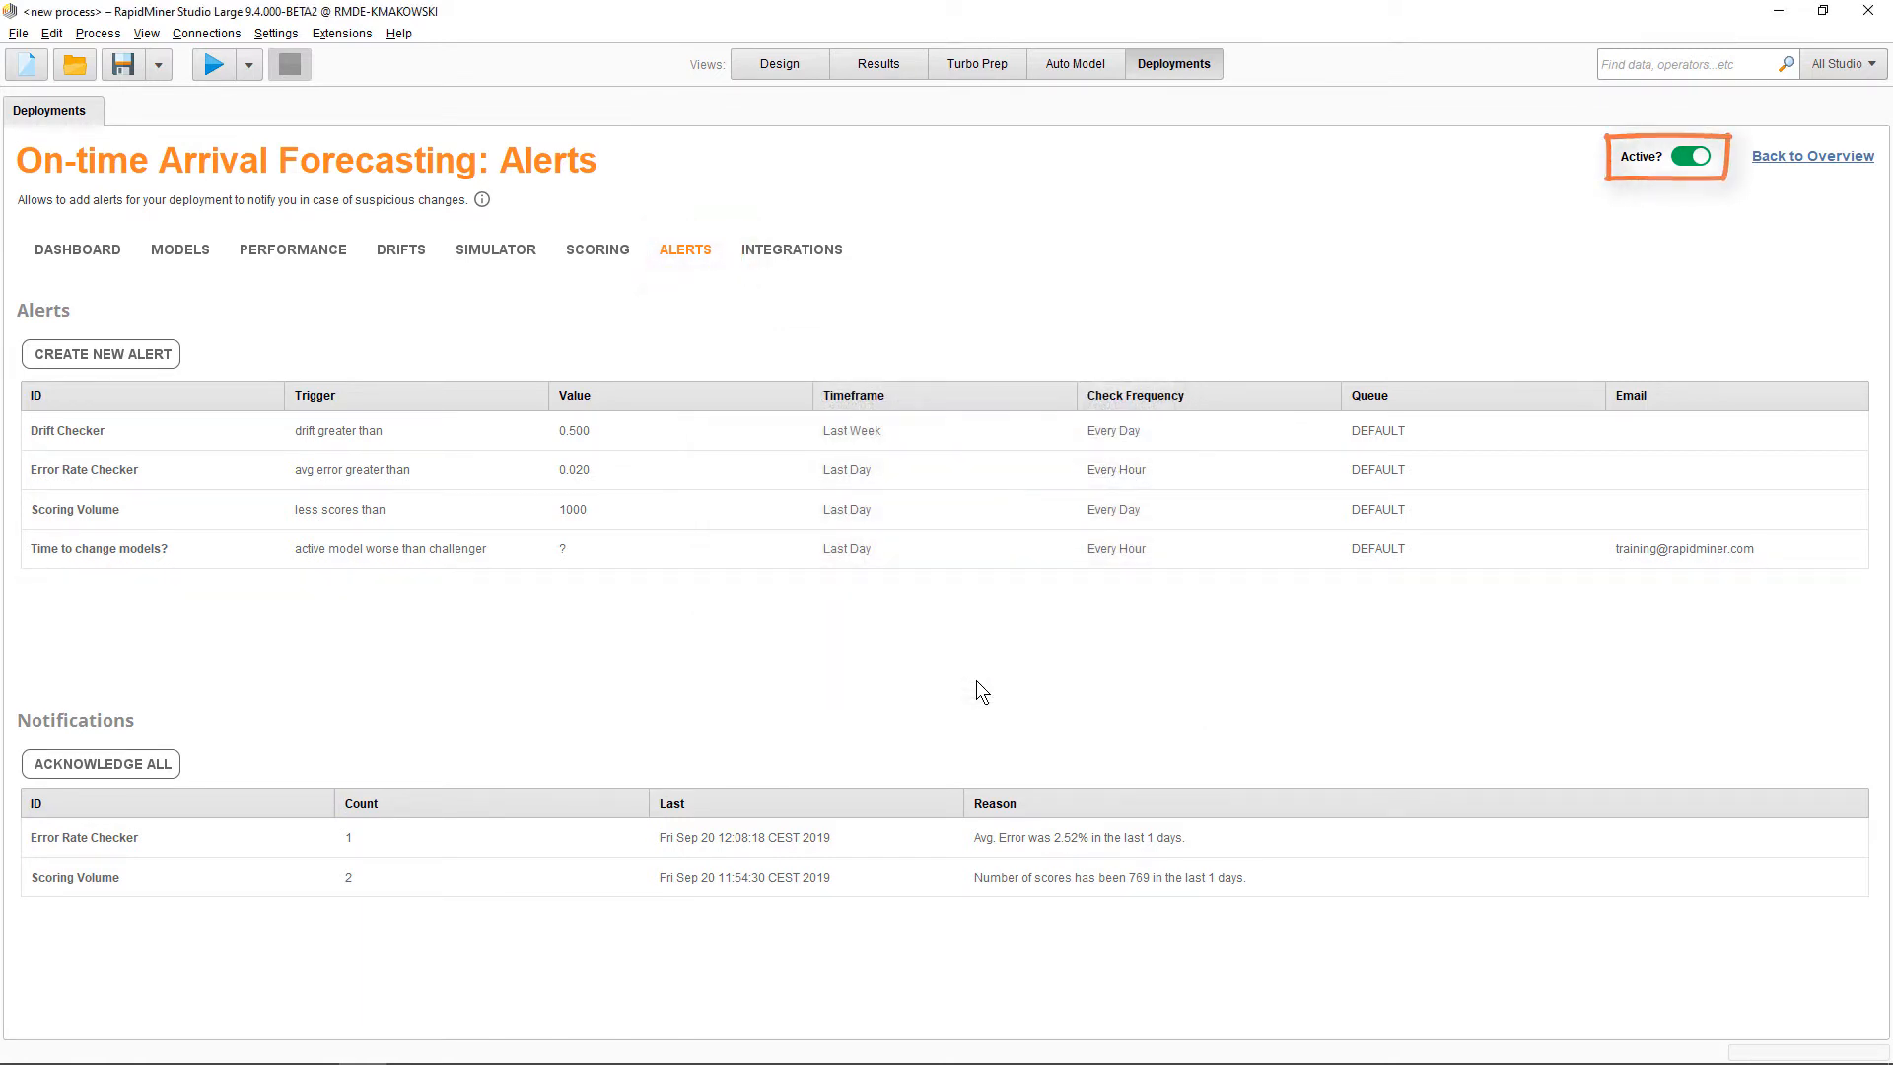
Test the deployment's scoring web service with the default input values on the Integrations page
left_click(789, 252)
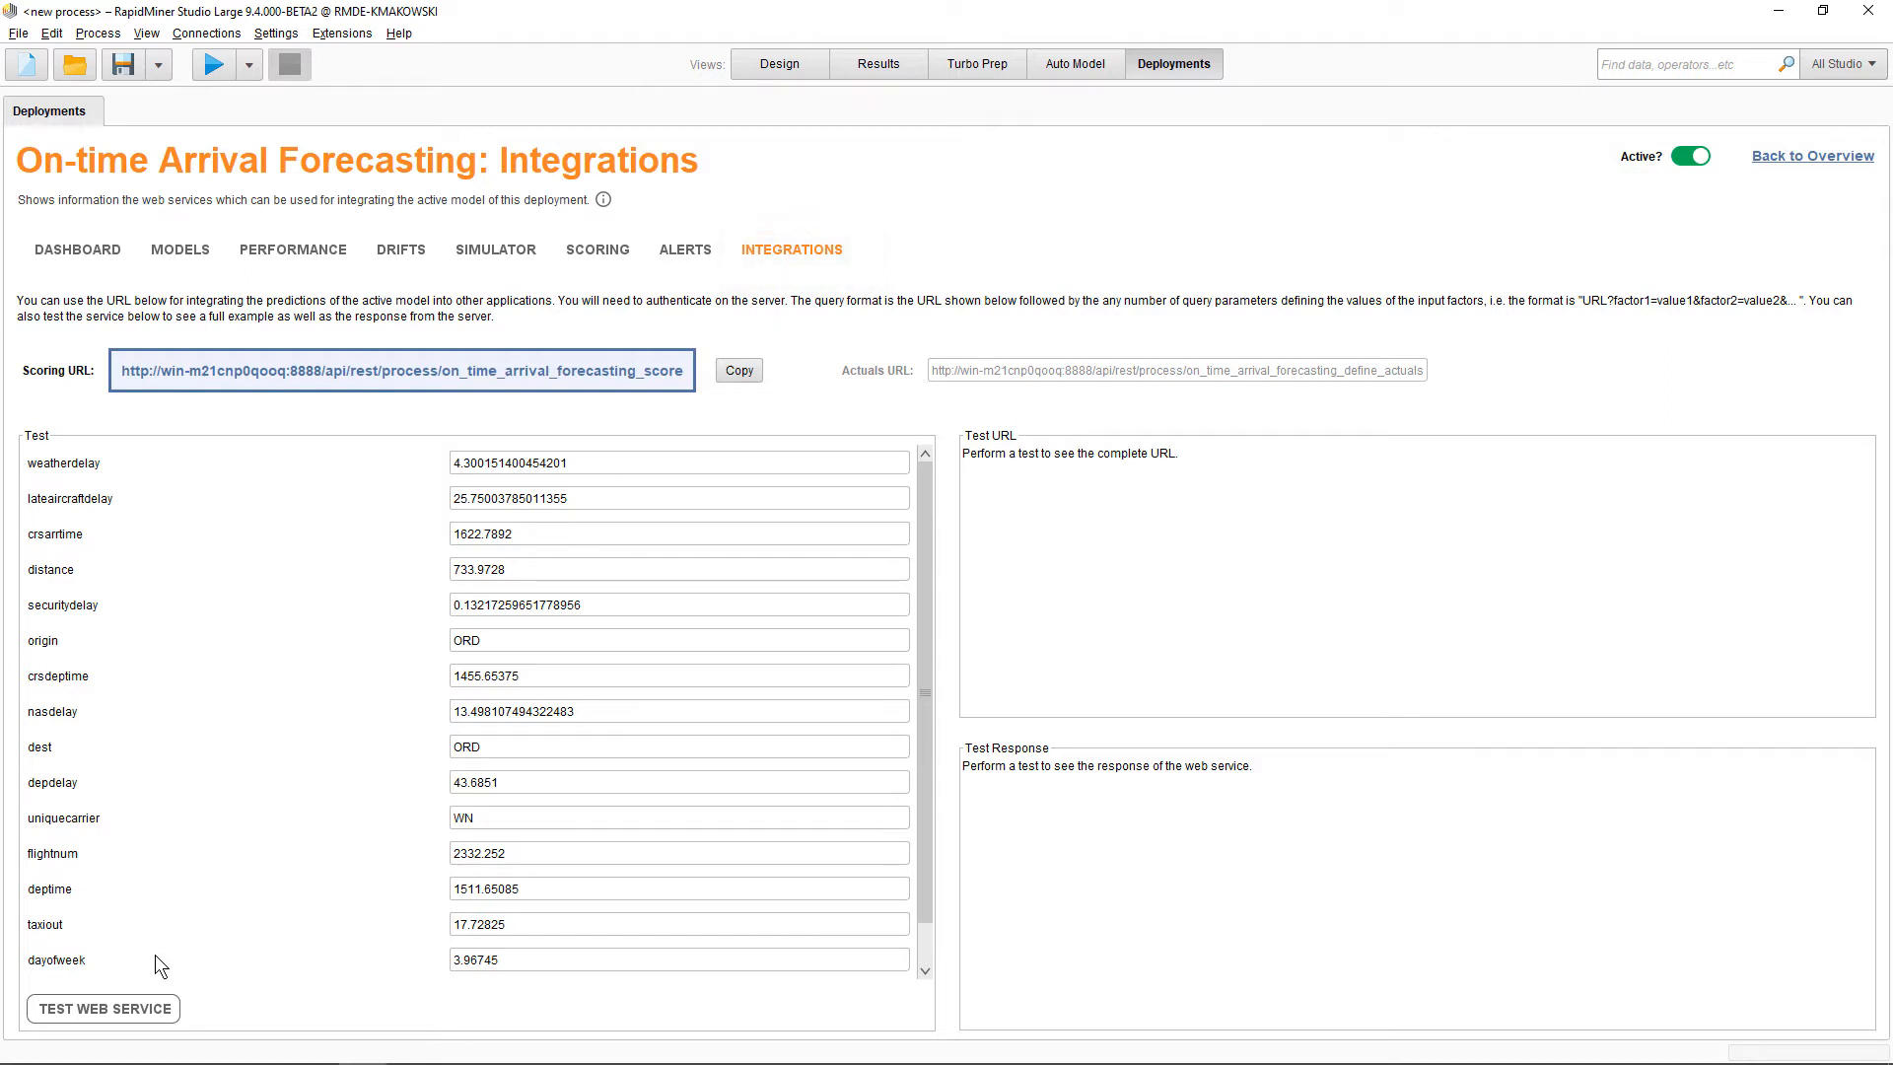
left_click(117, 1009)
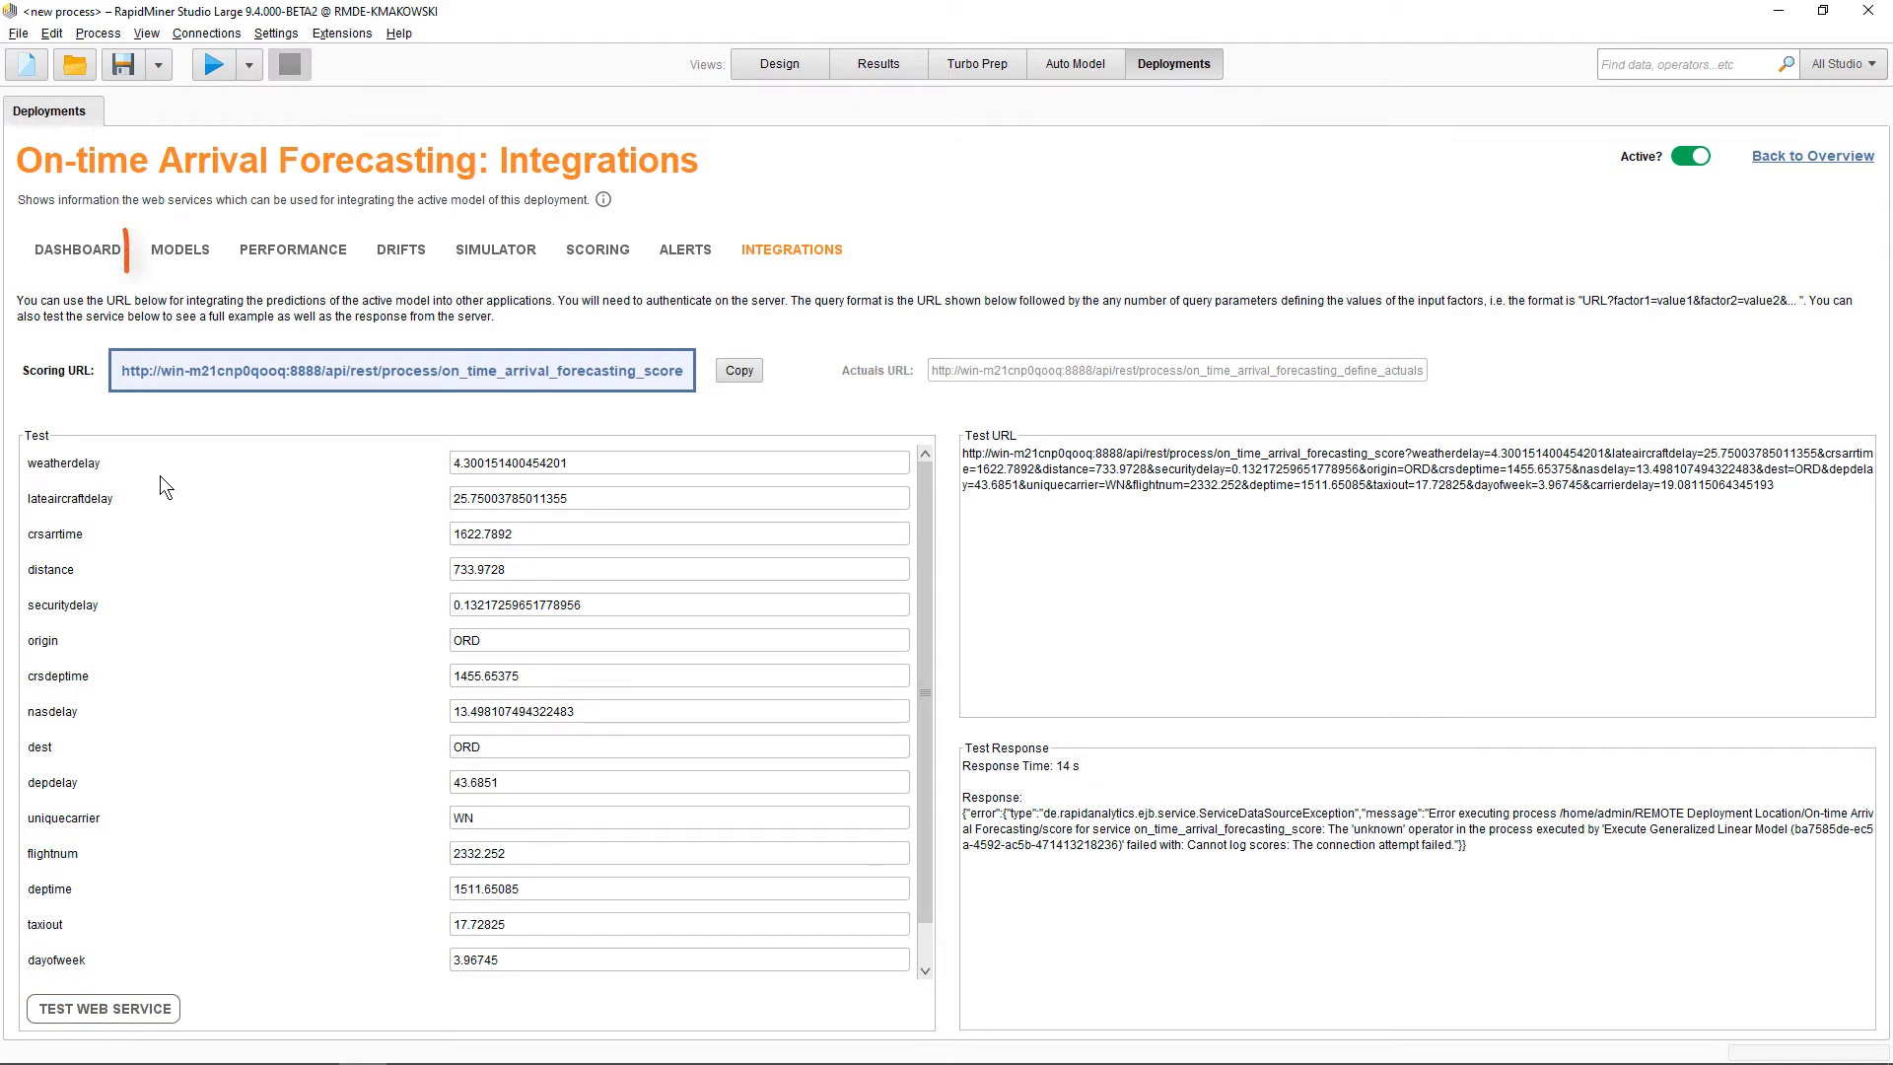
Open the Generalized Linear Model's details and browse its input data, process XML and other results tabs
left_click(175, 254)
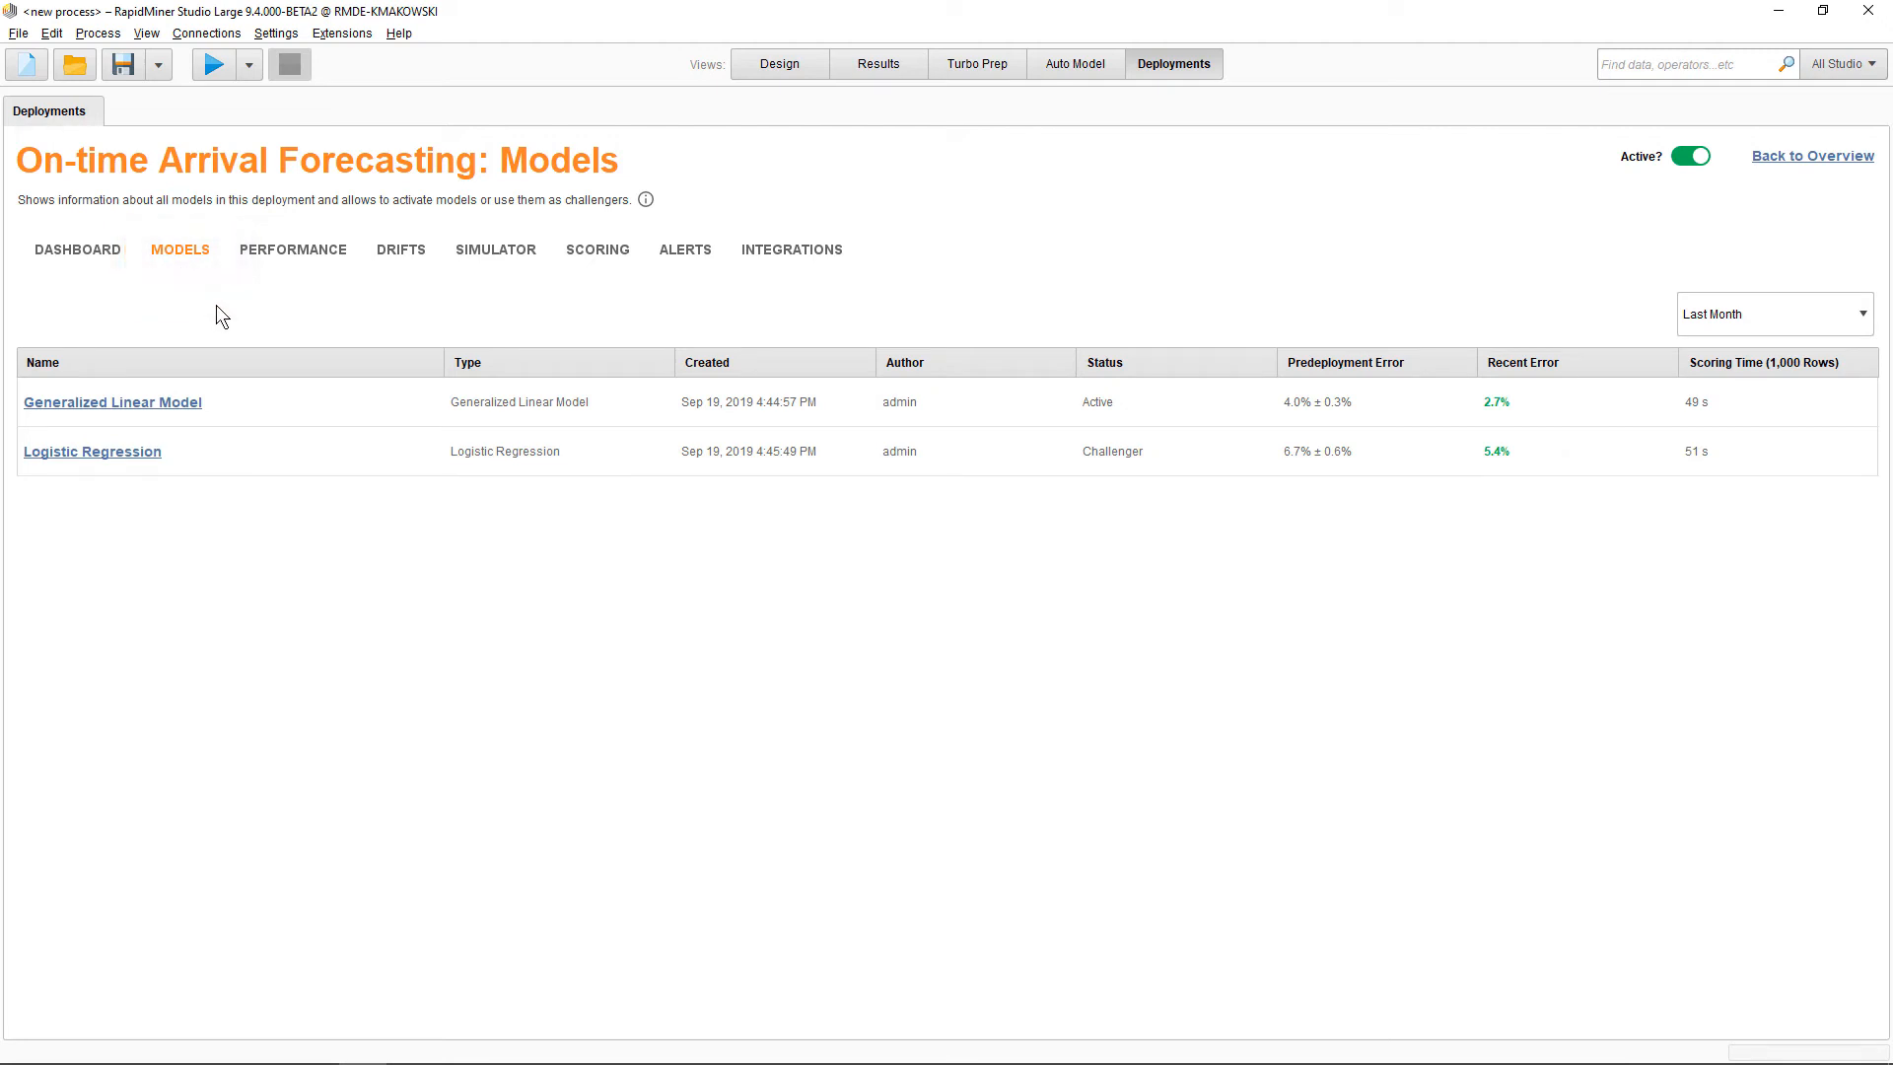
double_click(270, 398)
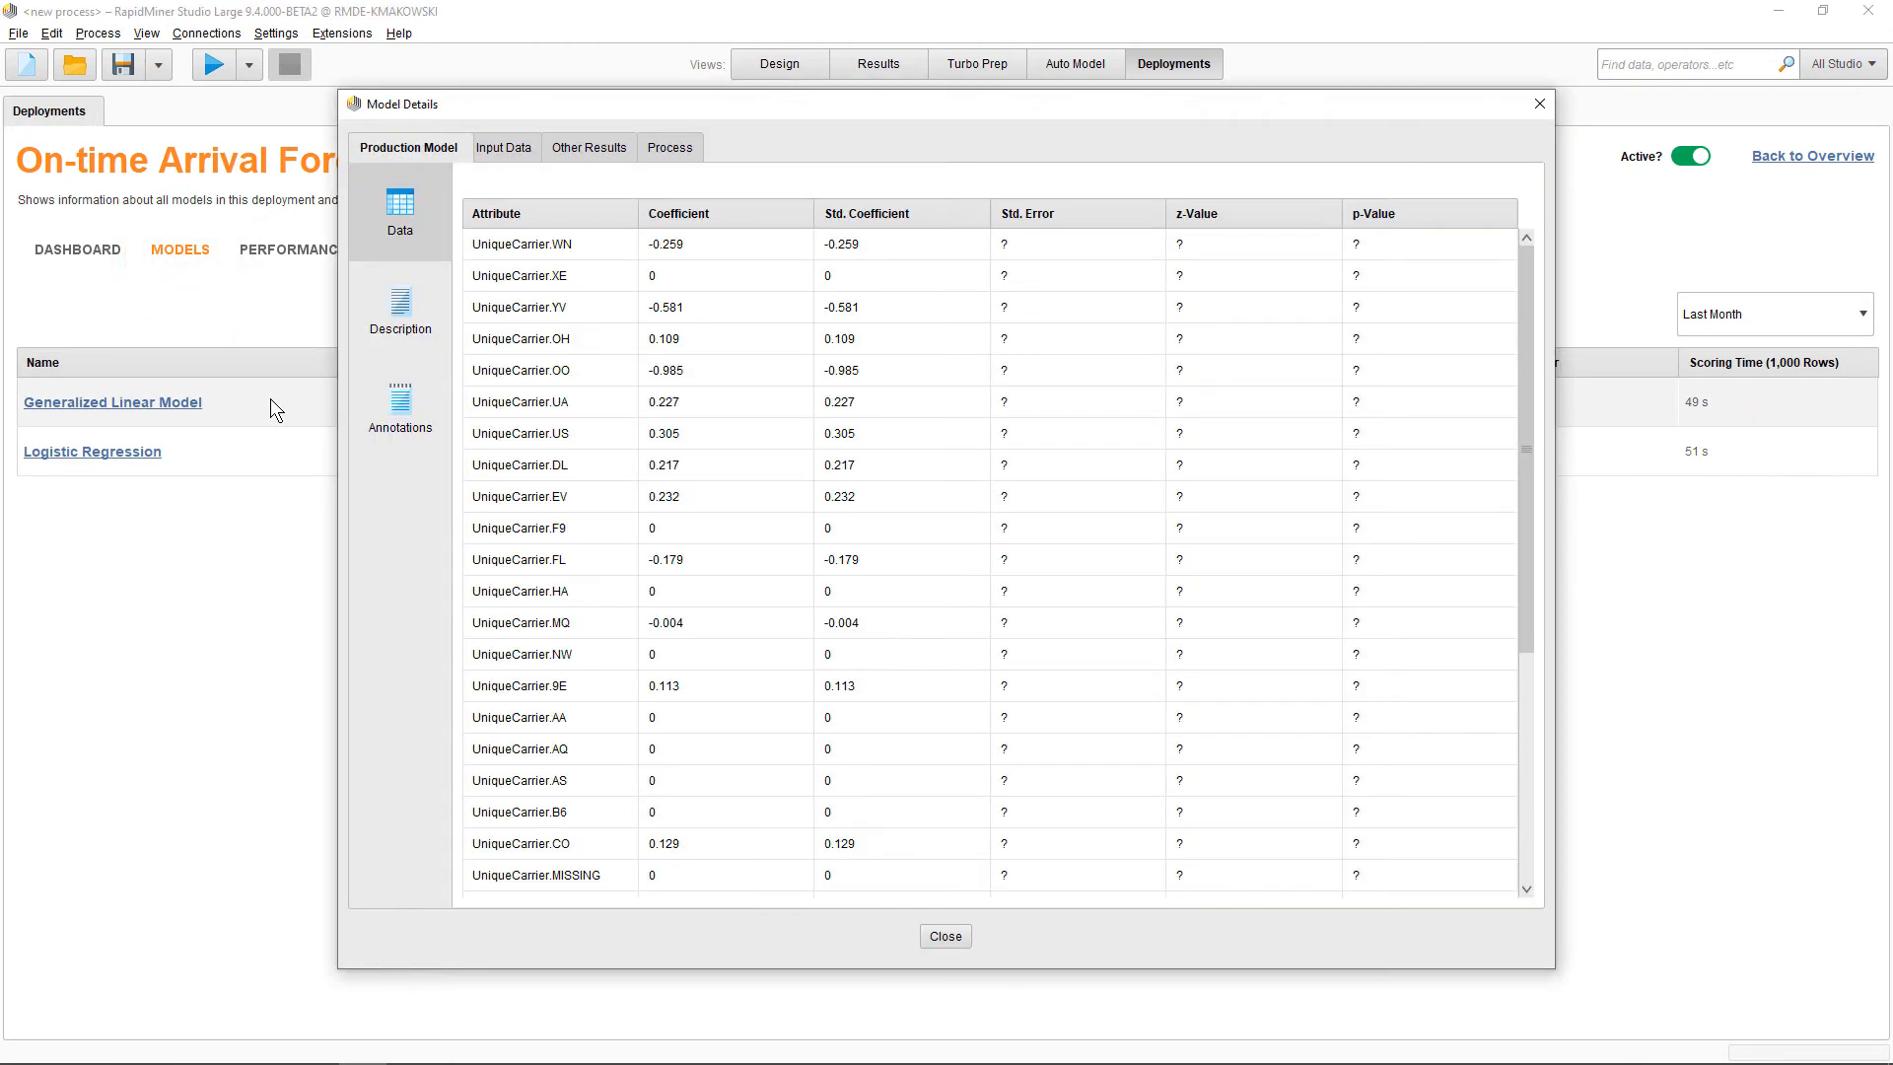
left_click(501, 158)
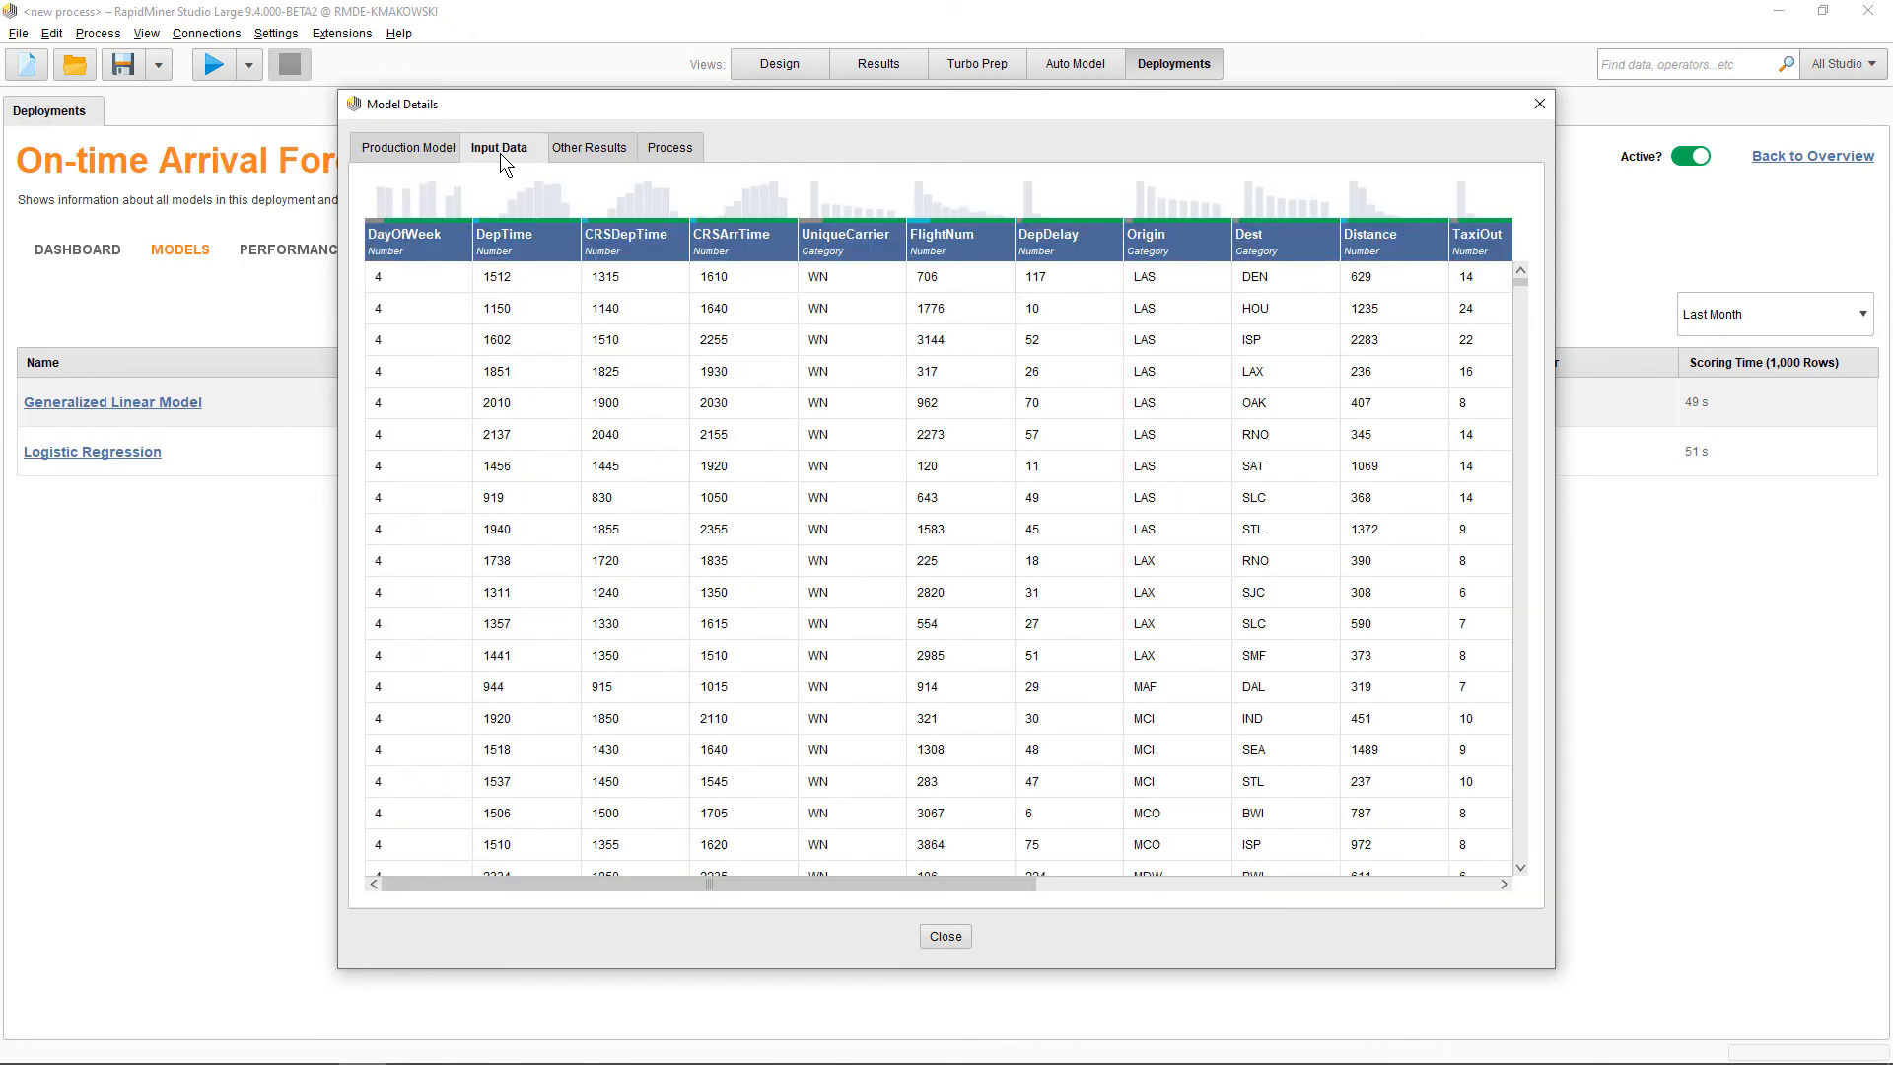
left_click(657, 156)
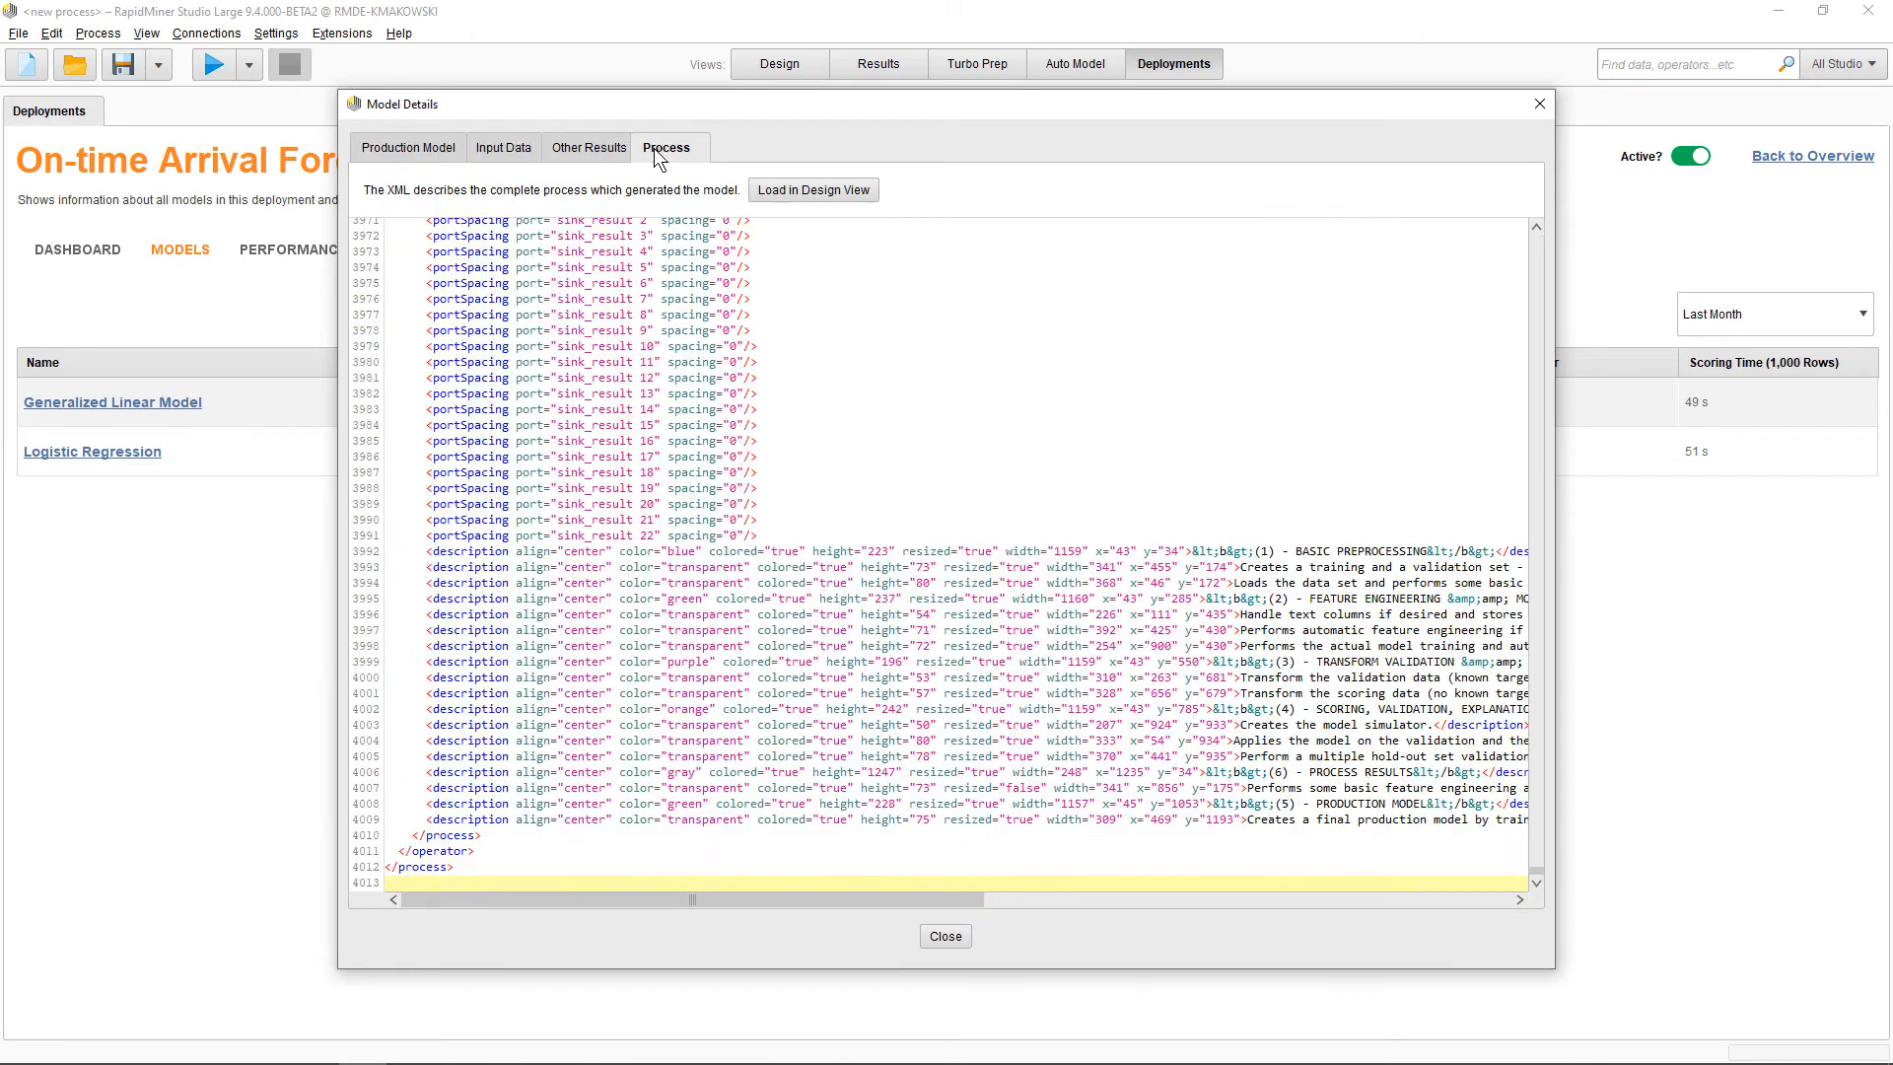
left_click(583, 149)
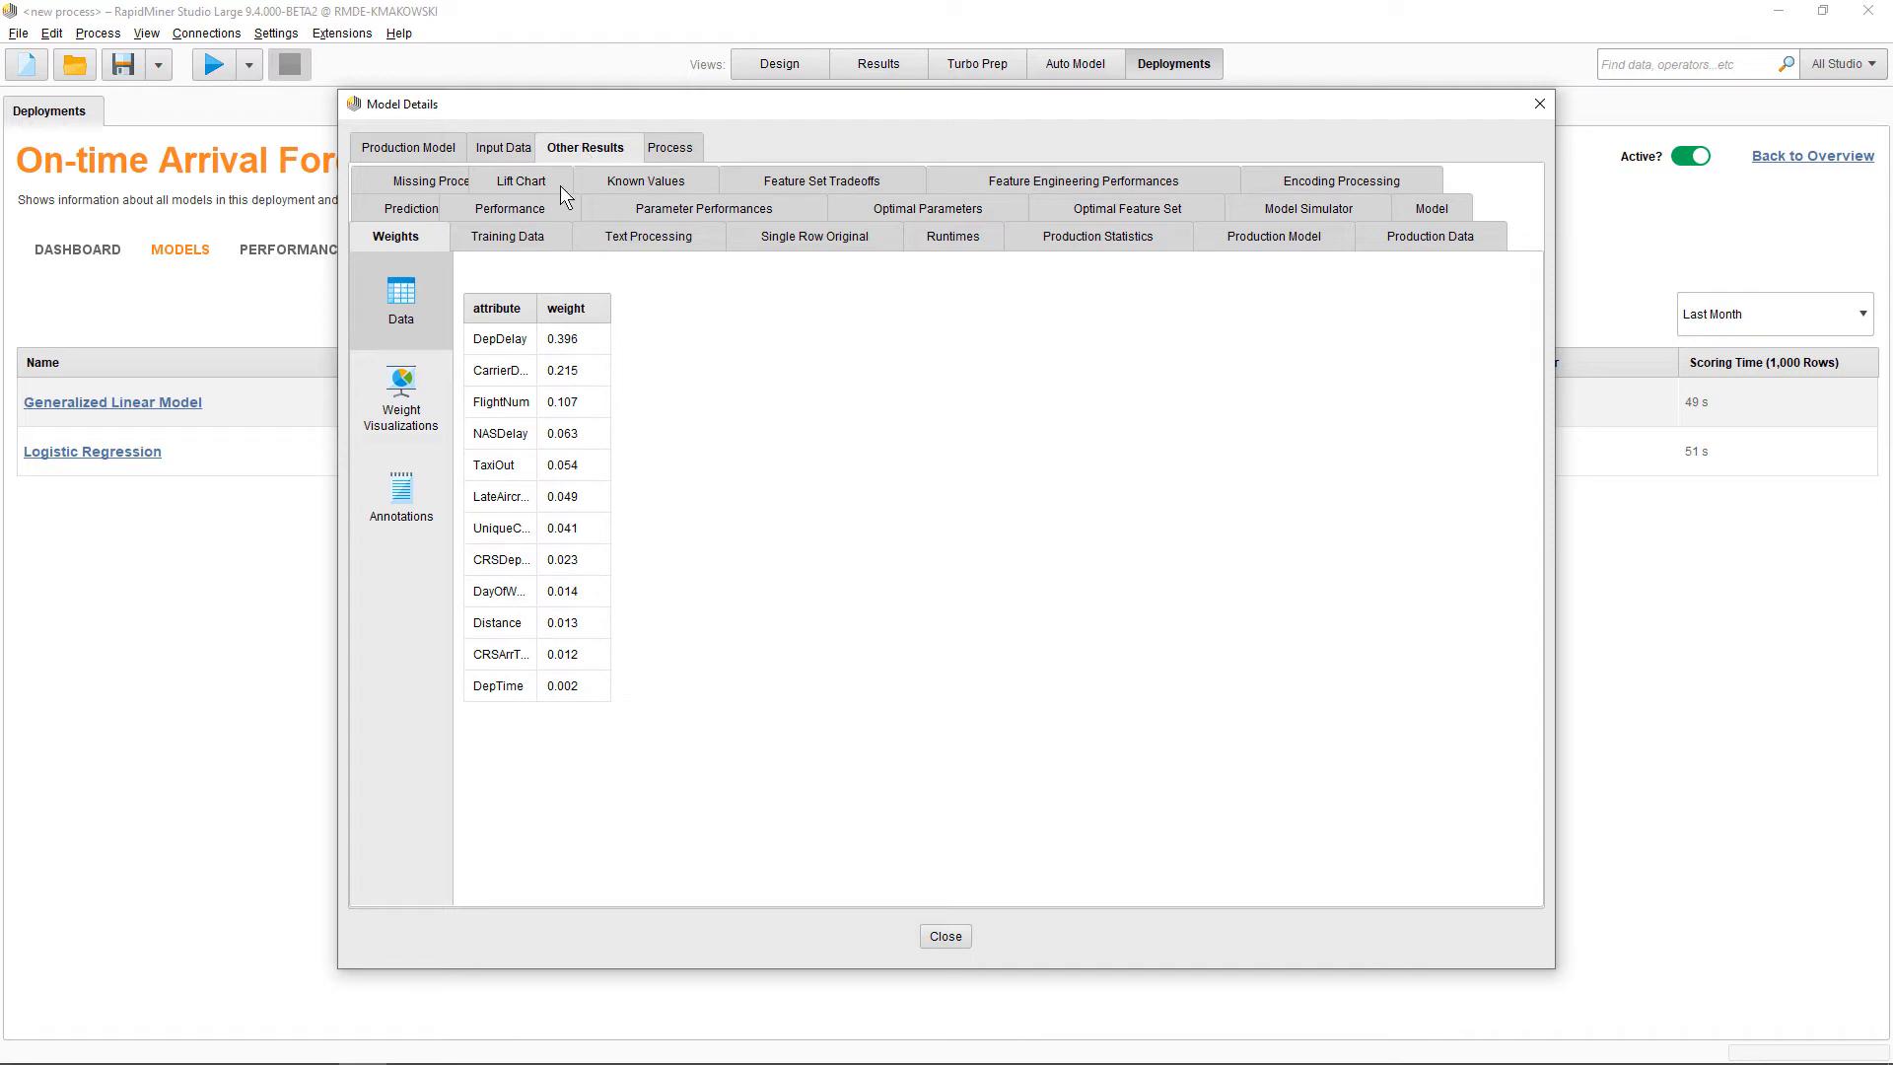
left_click(504, 239)
left_click(507, 209)
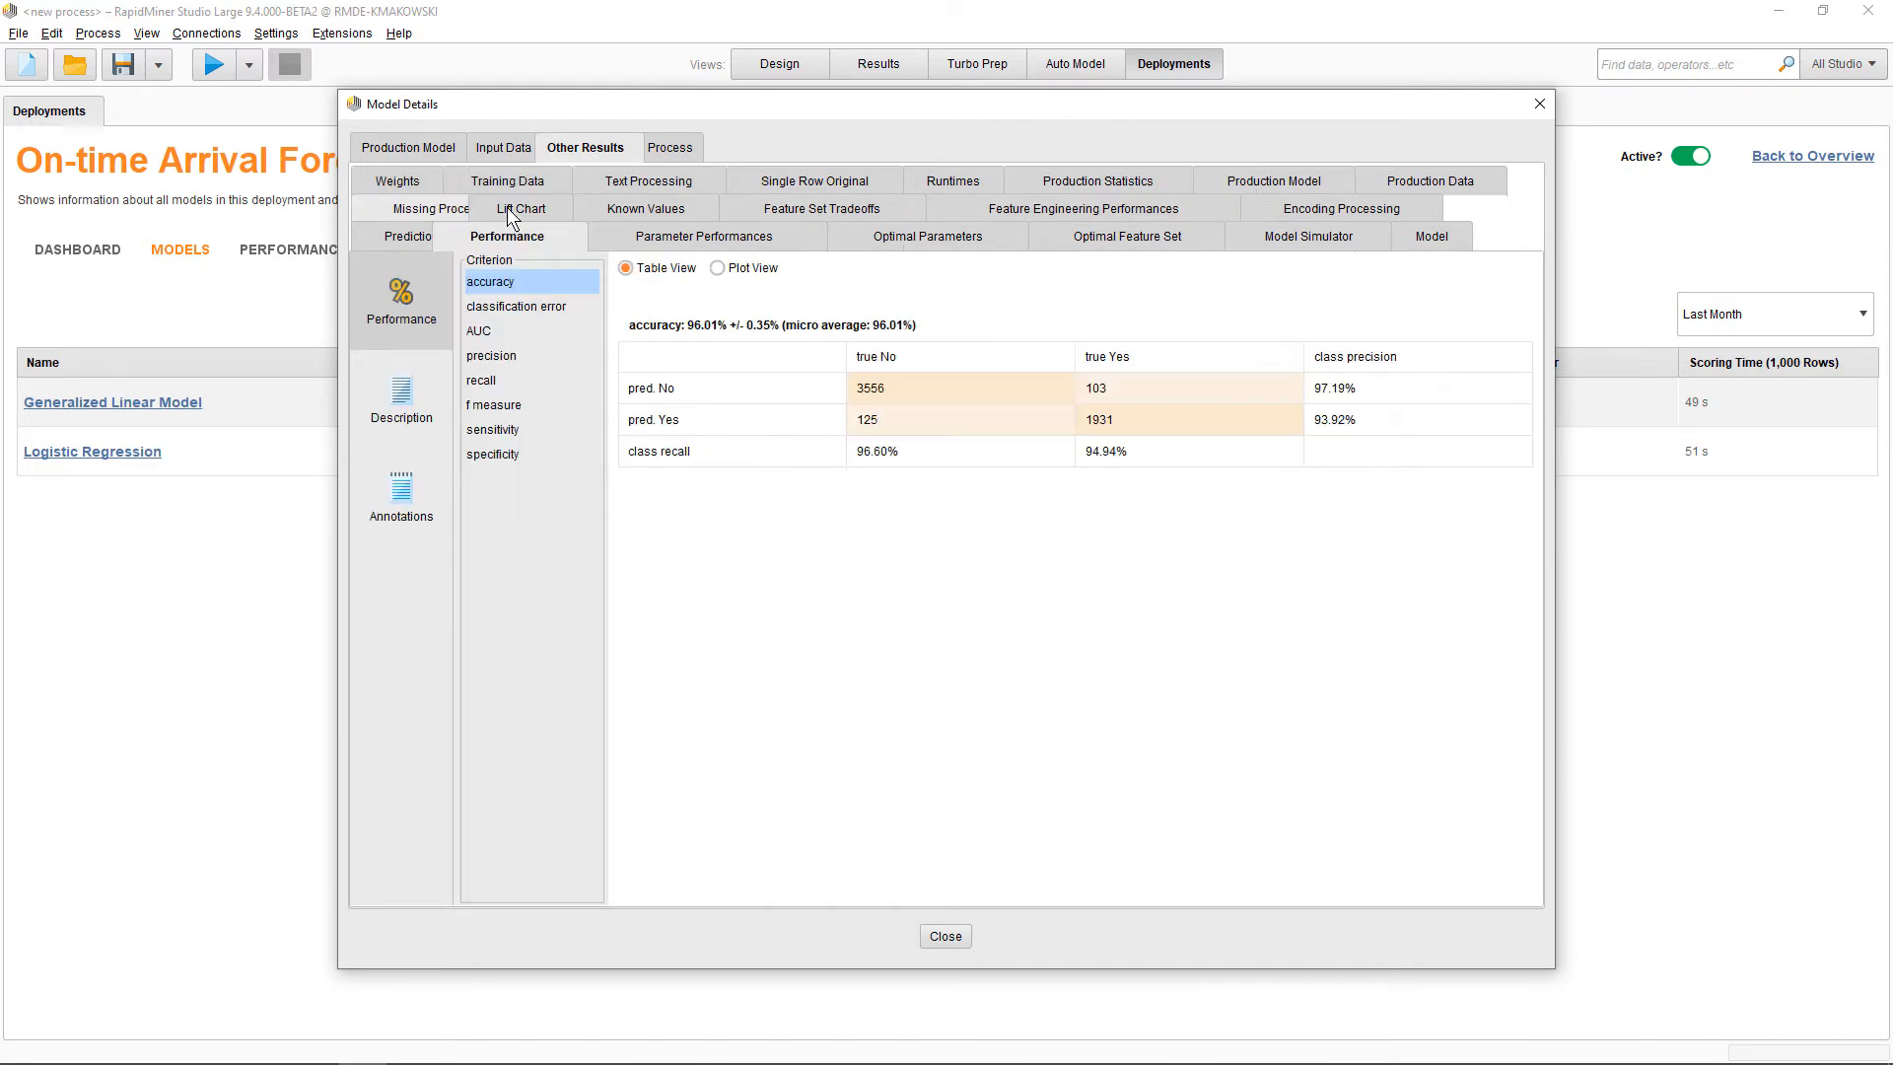
left_click(507, 209)
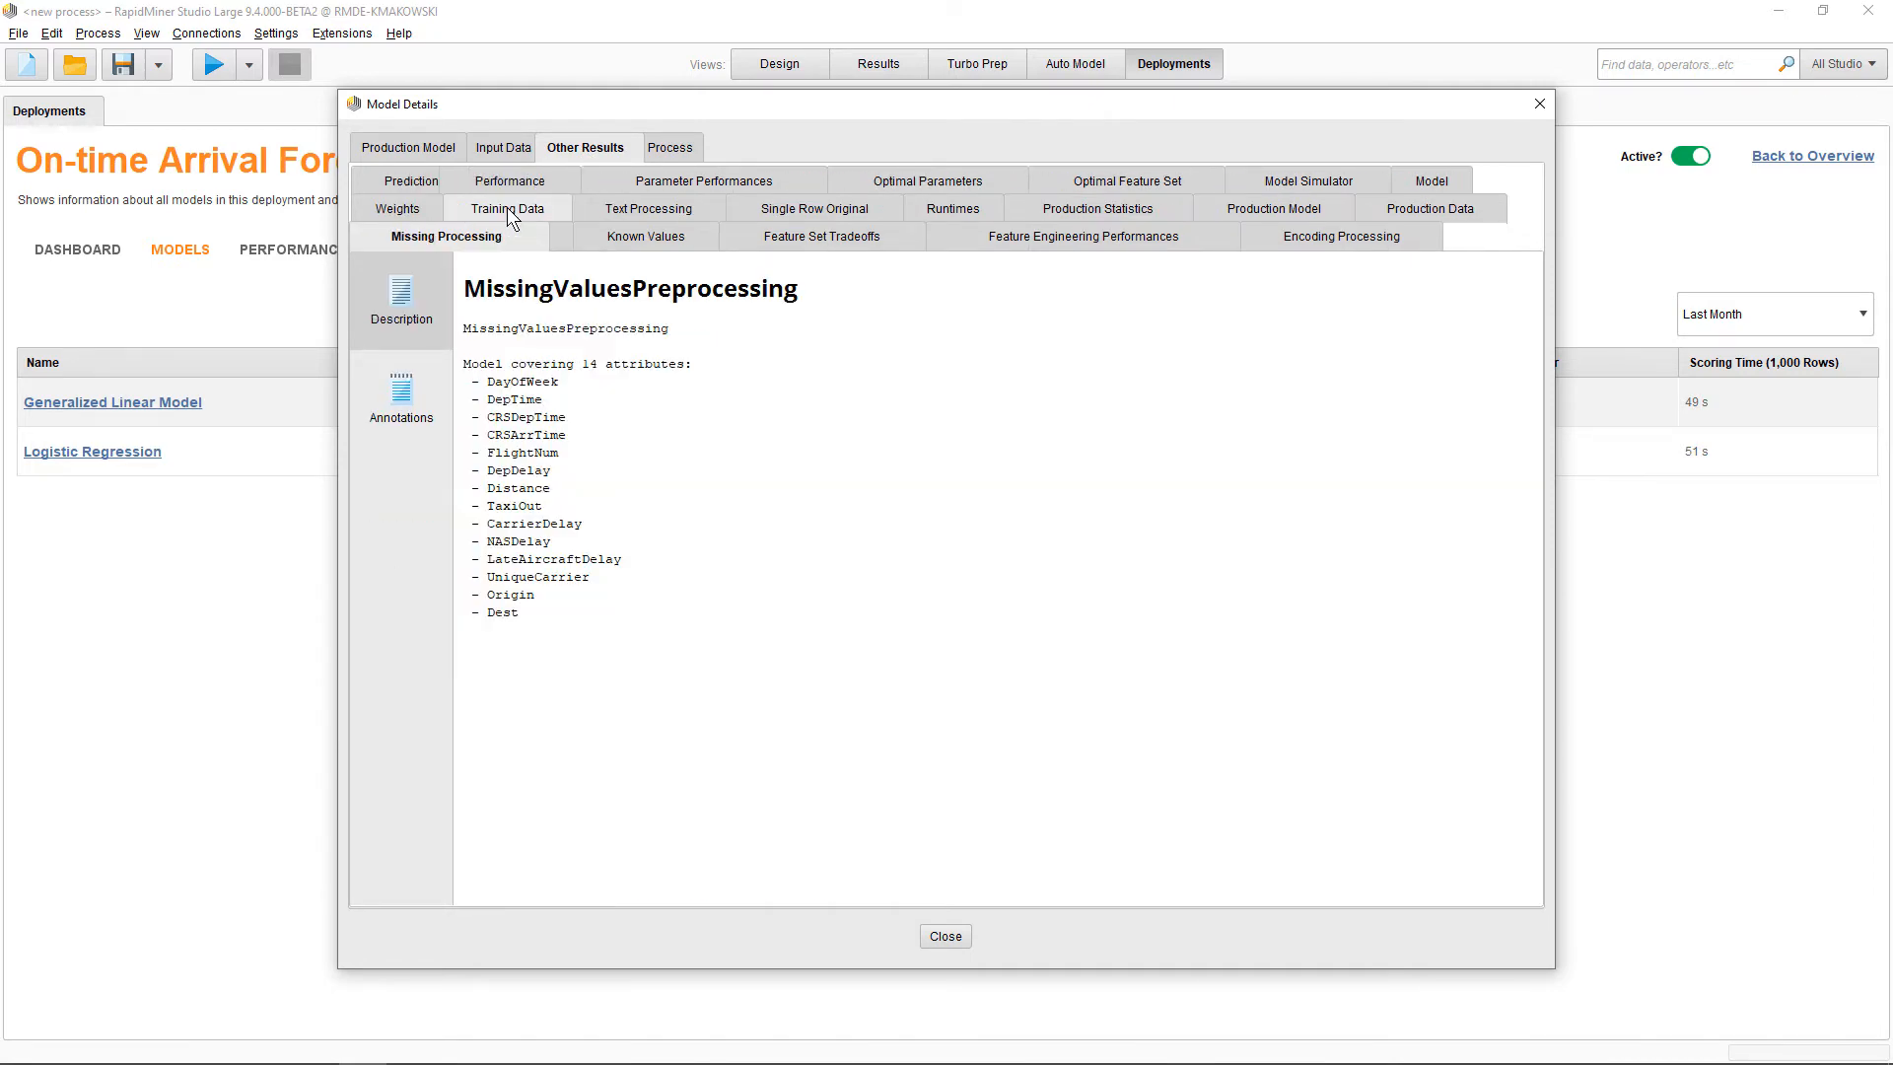
left_click(797, 239)
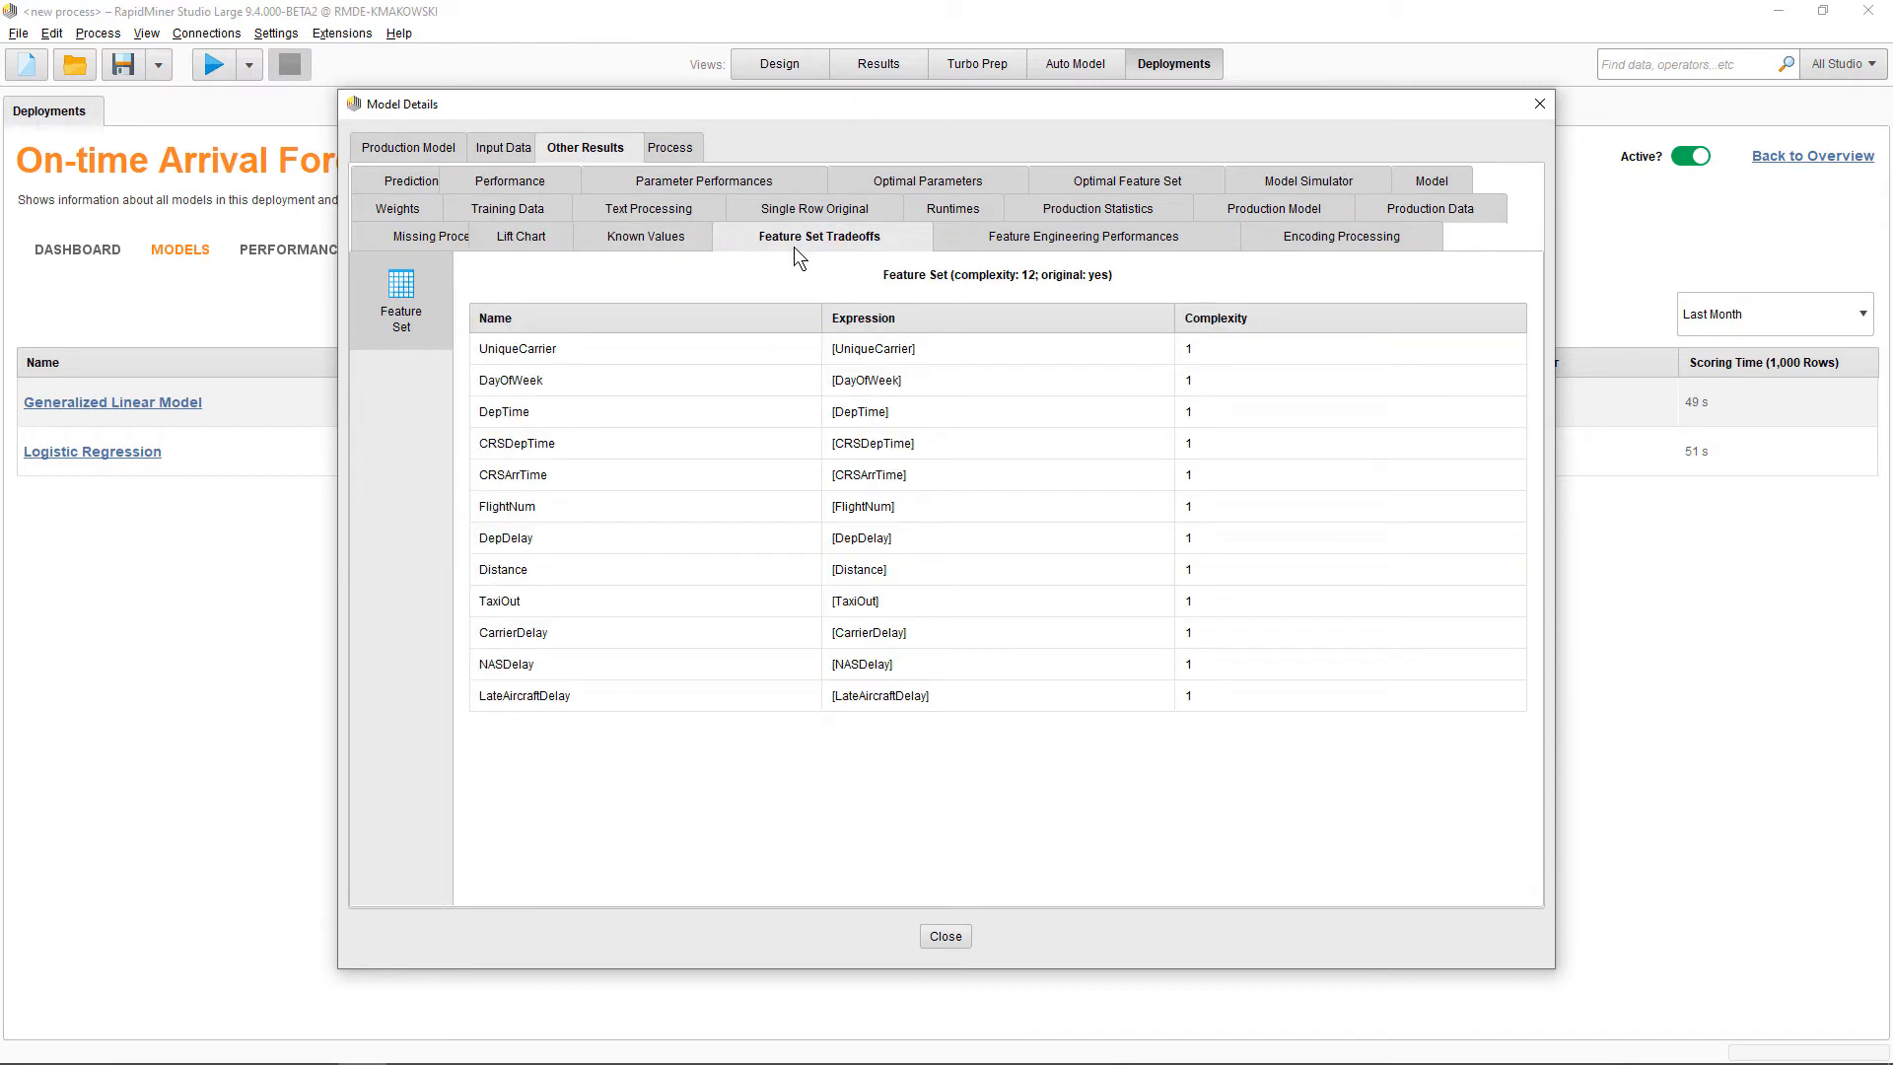
left_click(944, 935)
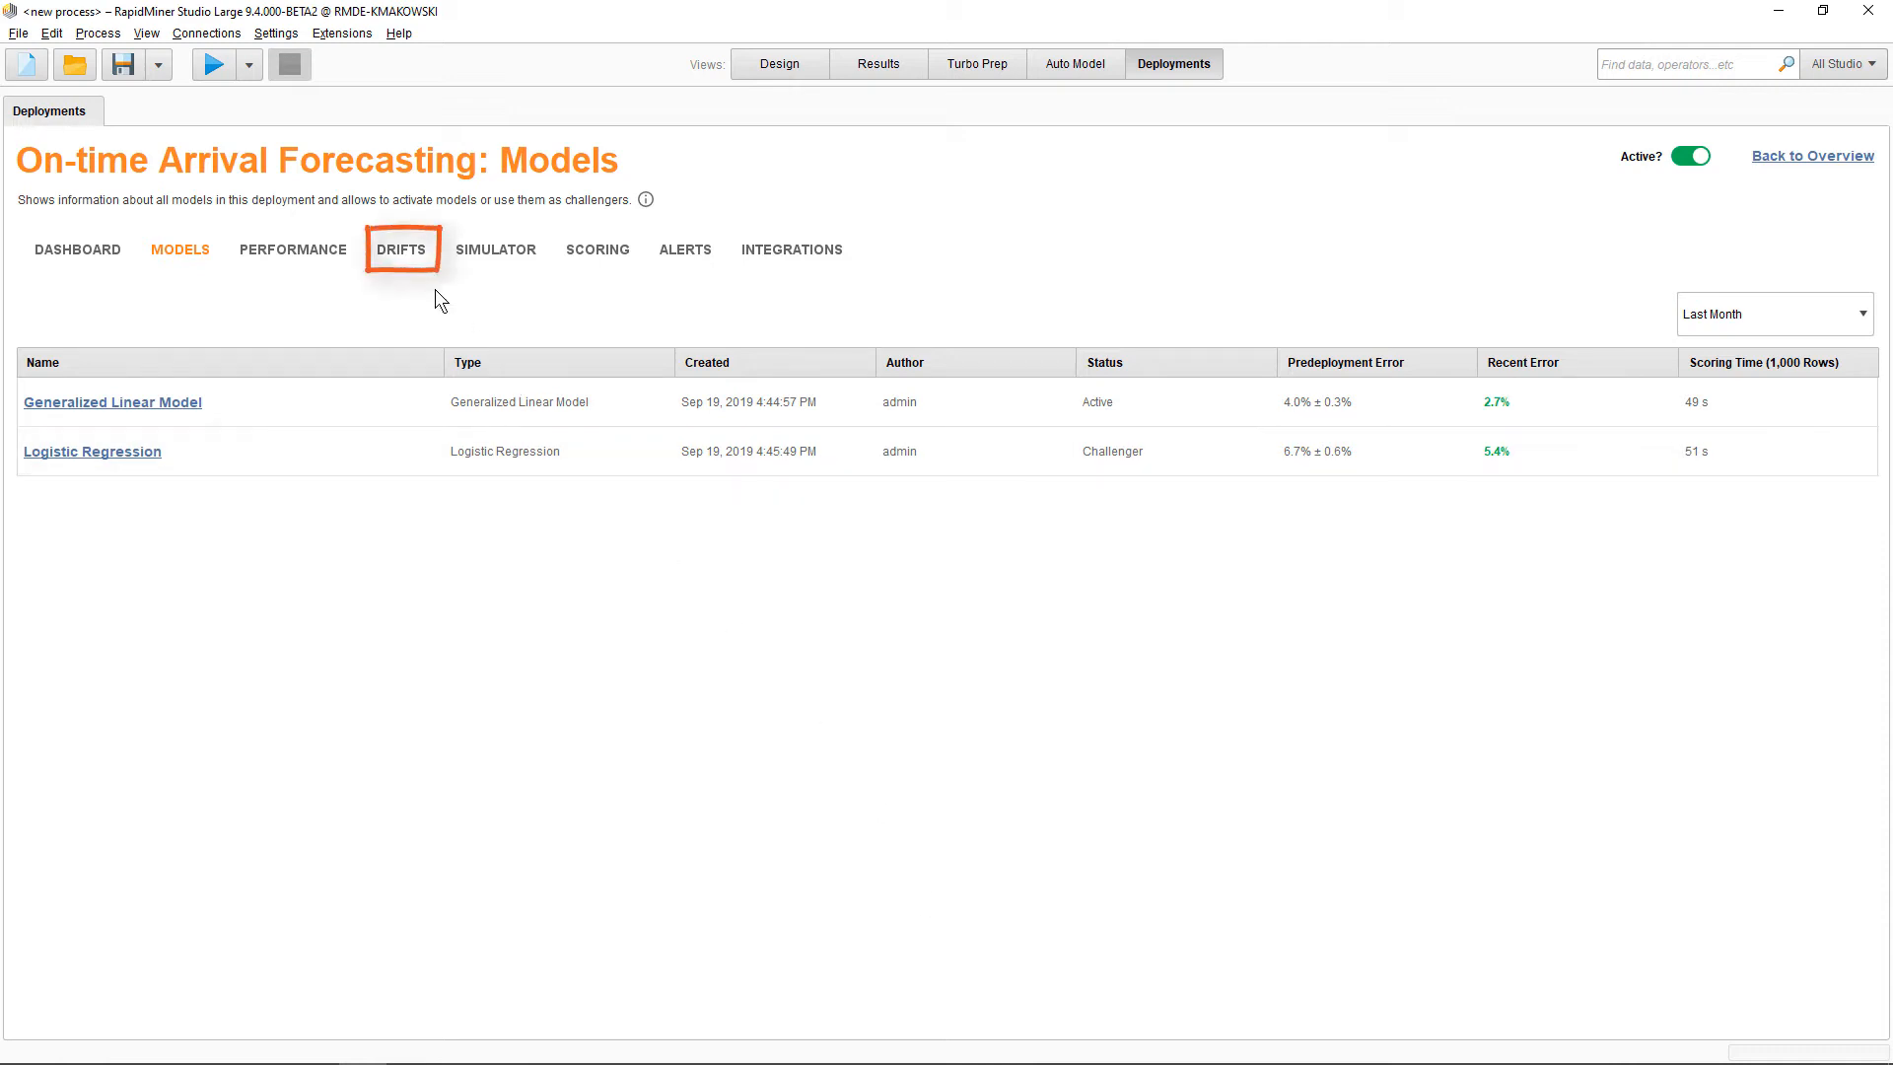
Inspect input drifts and show the training versus scoring distribution for LateAircraftDelay
left_click(403, 252)
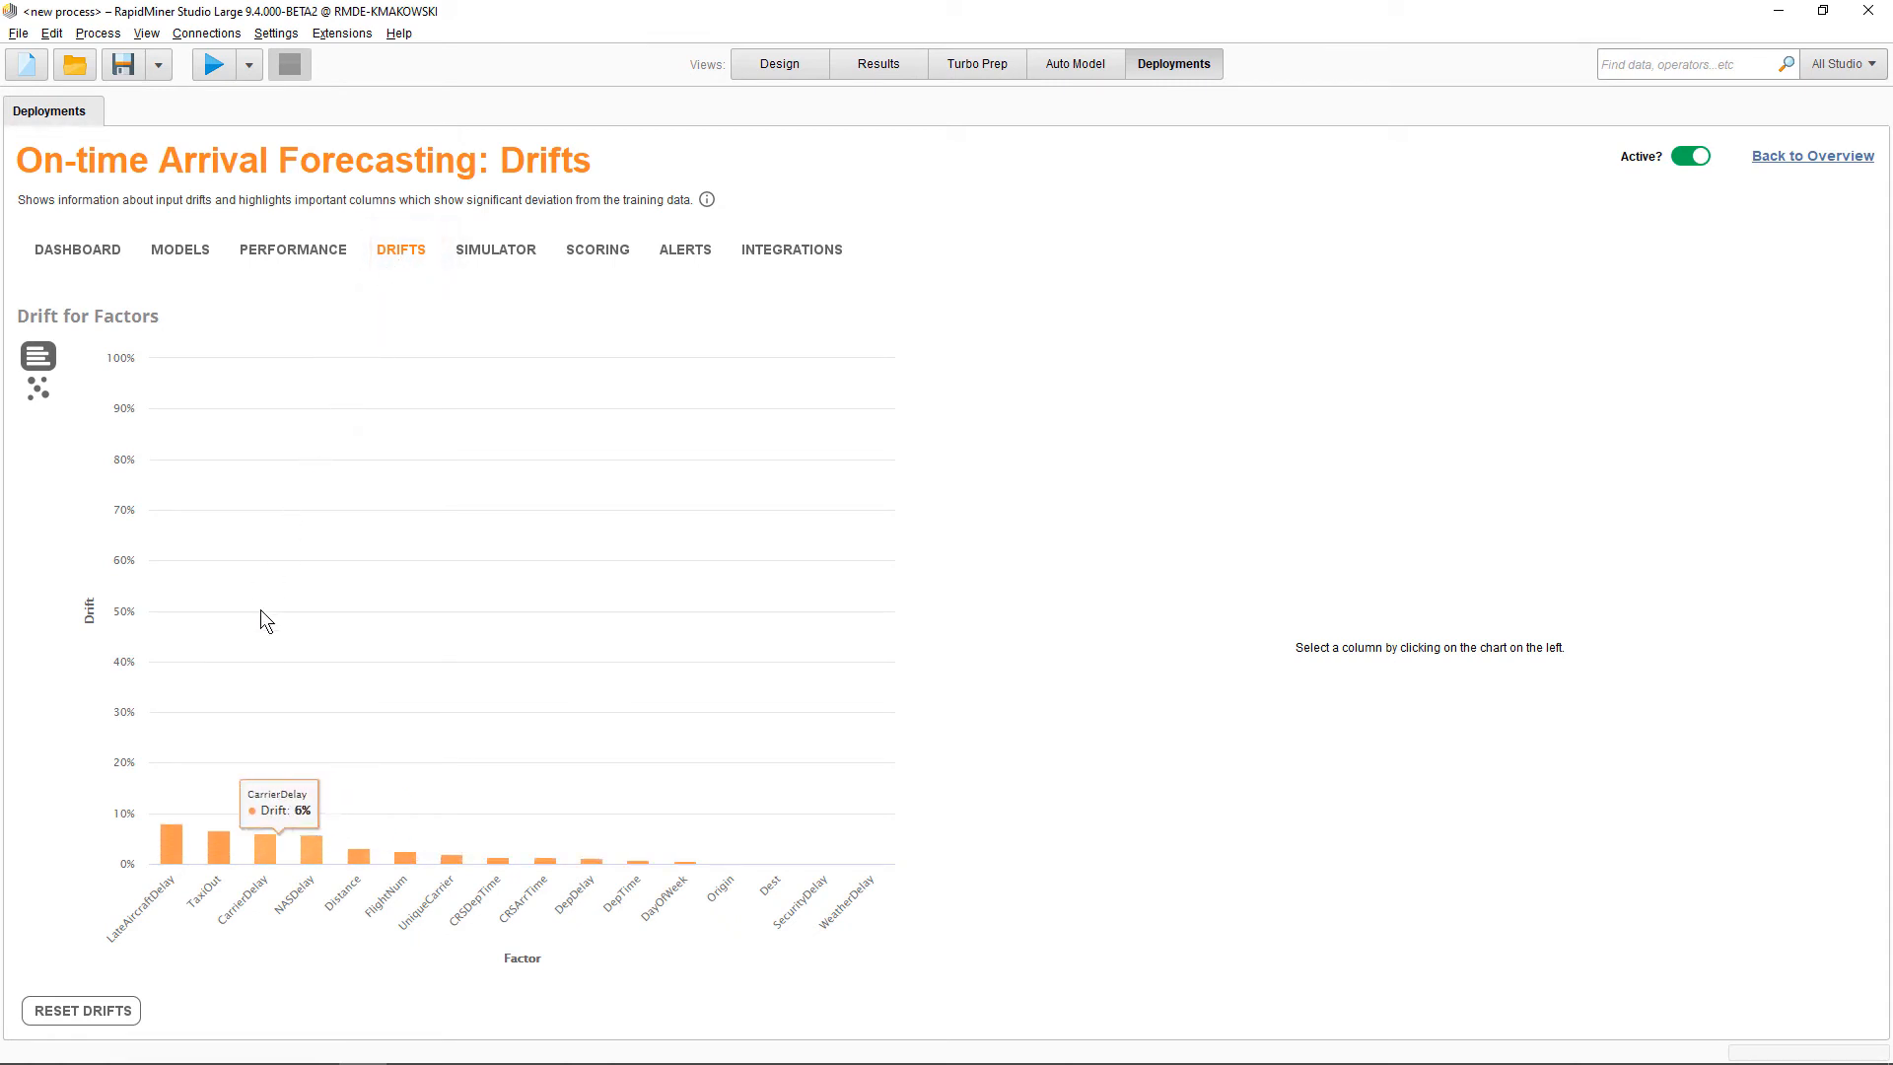
left_click(169, 852)
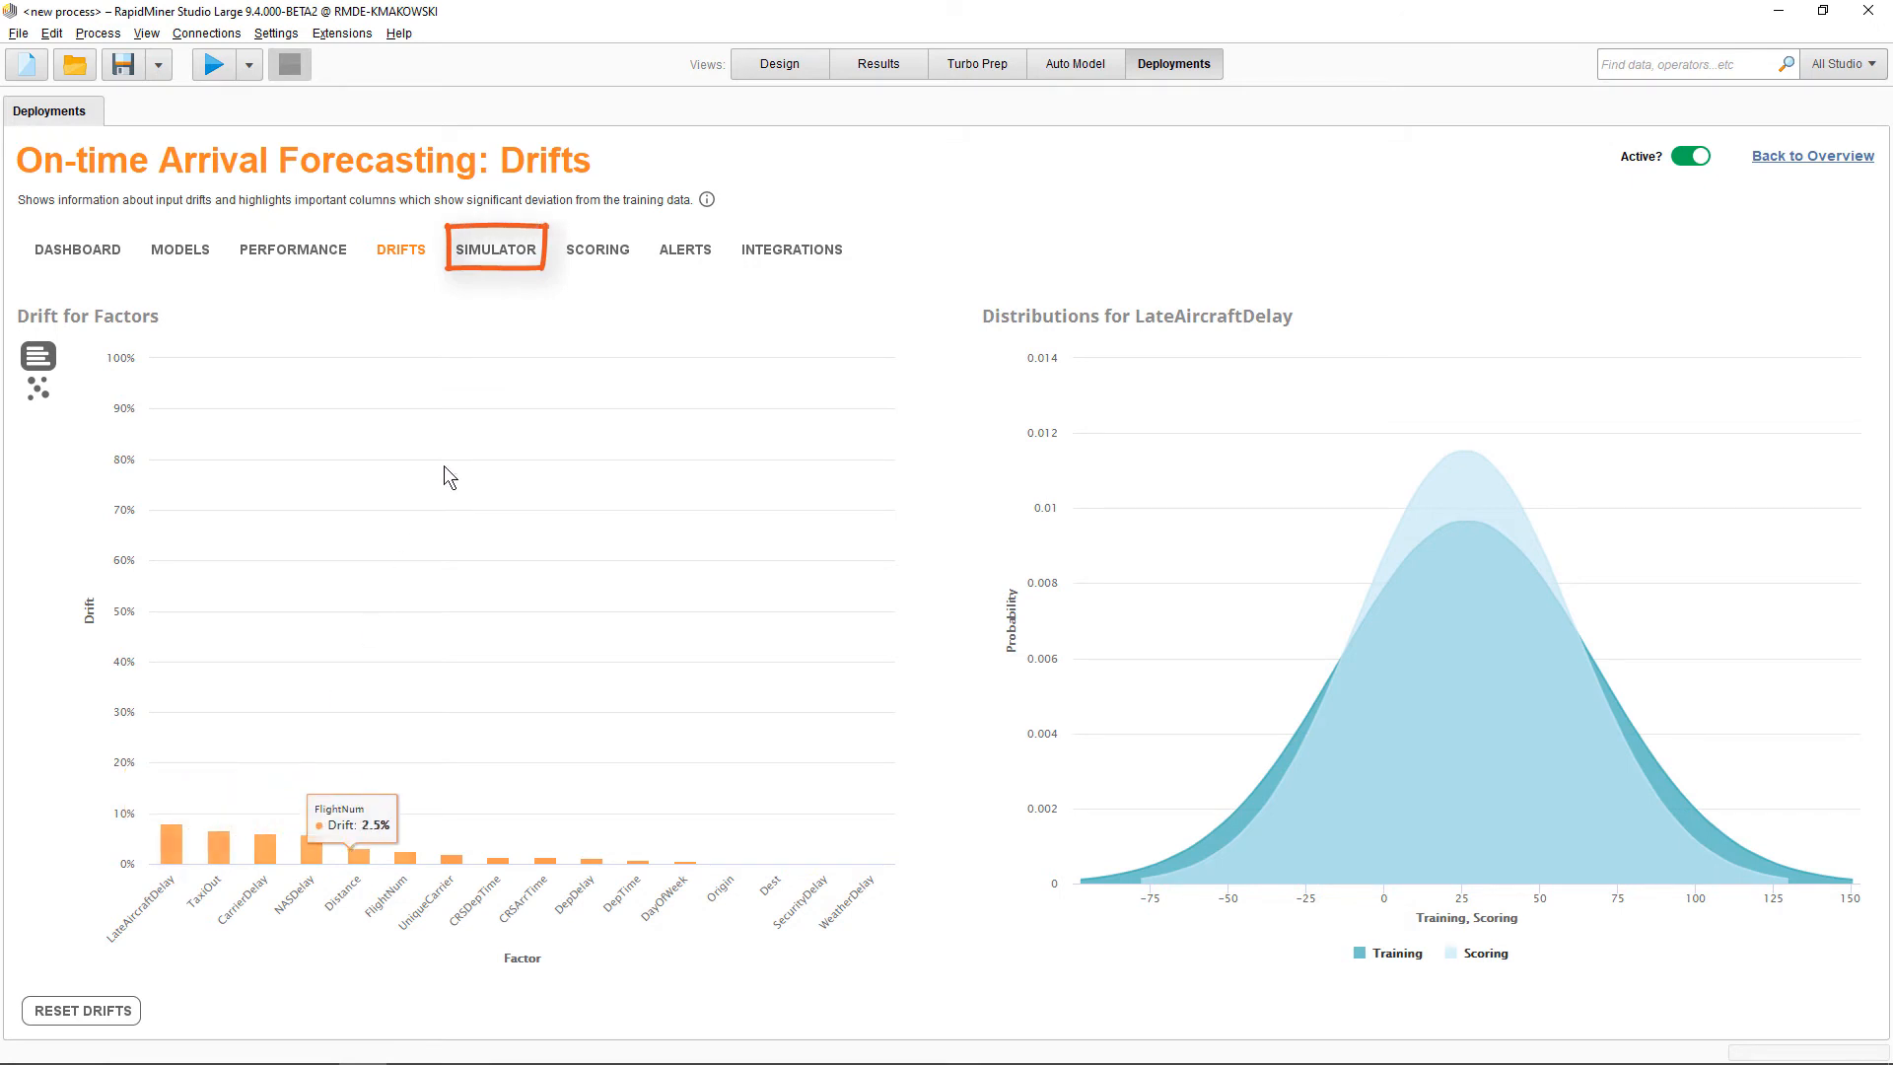
Set DepDelay to 6 in the deployment's simulator
left_click(496, 250)
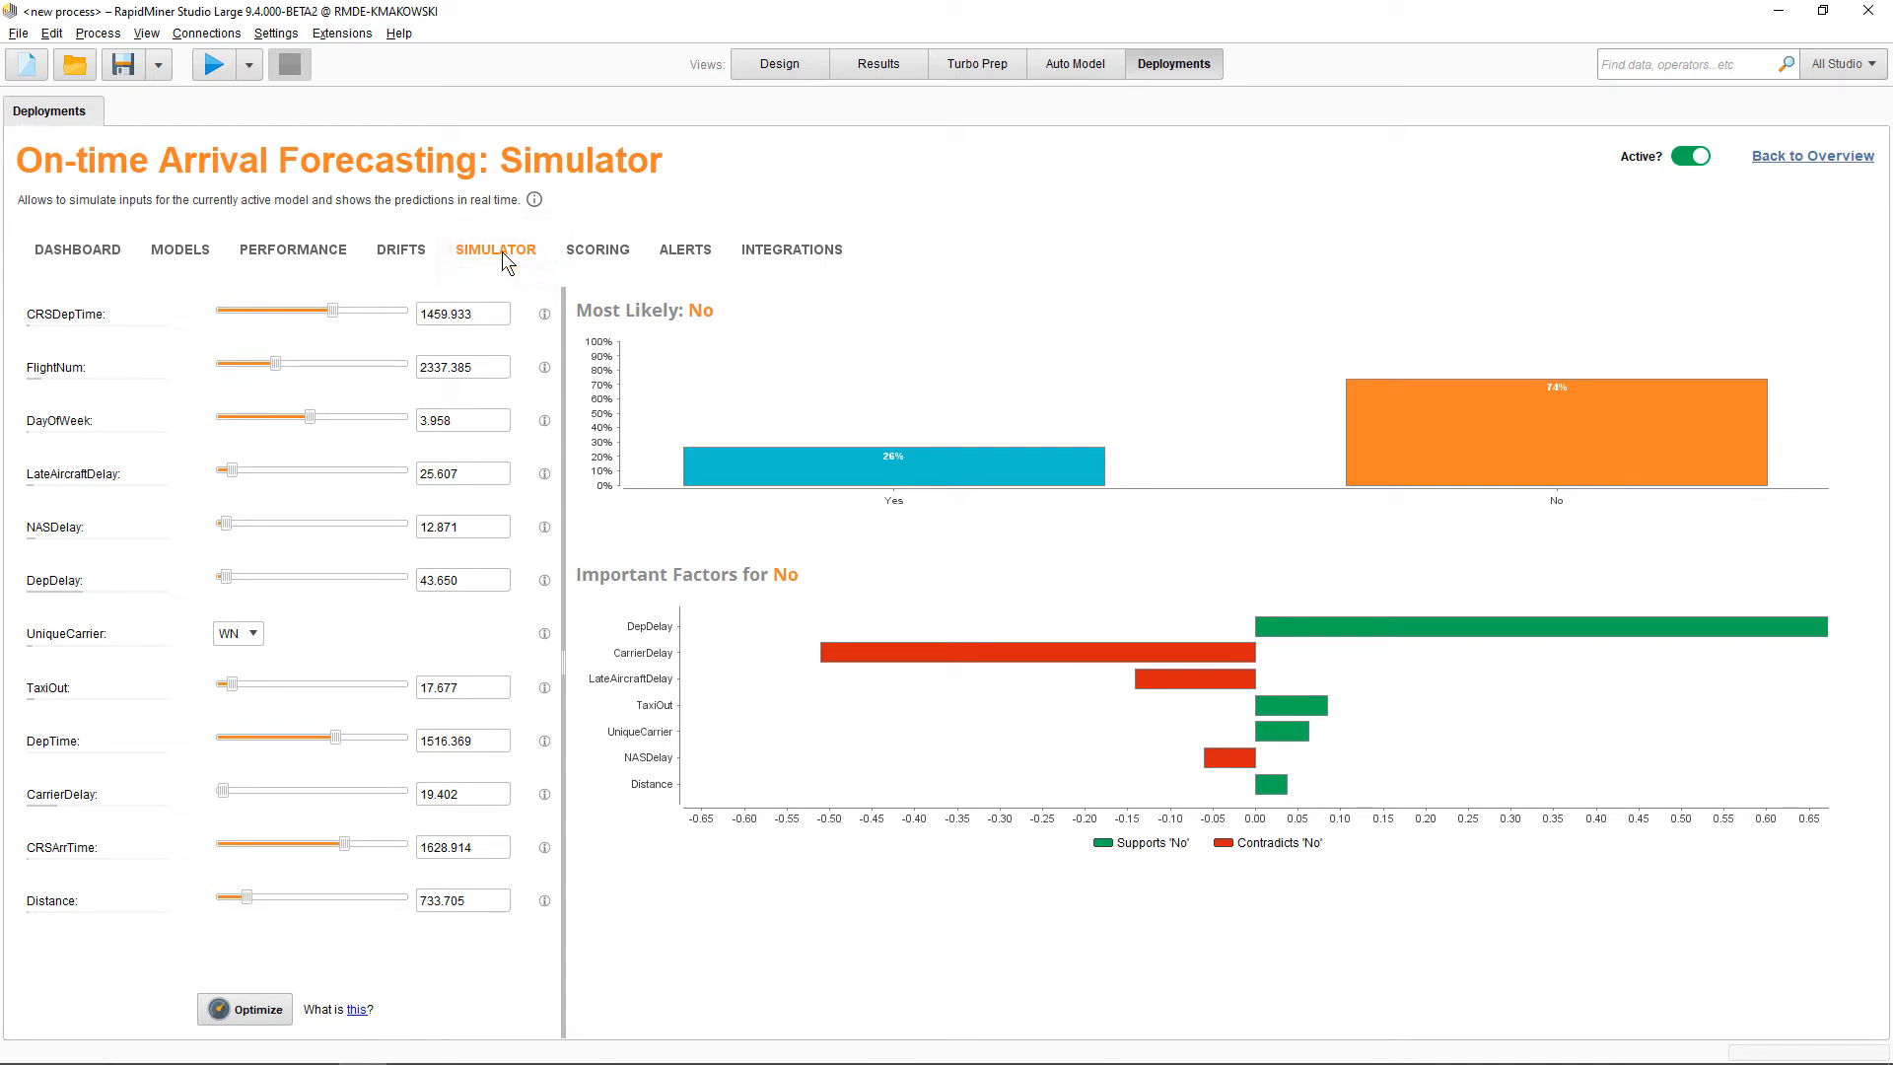
left_click_drag(229, 582, 187, 584)
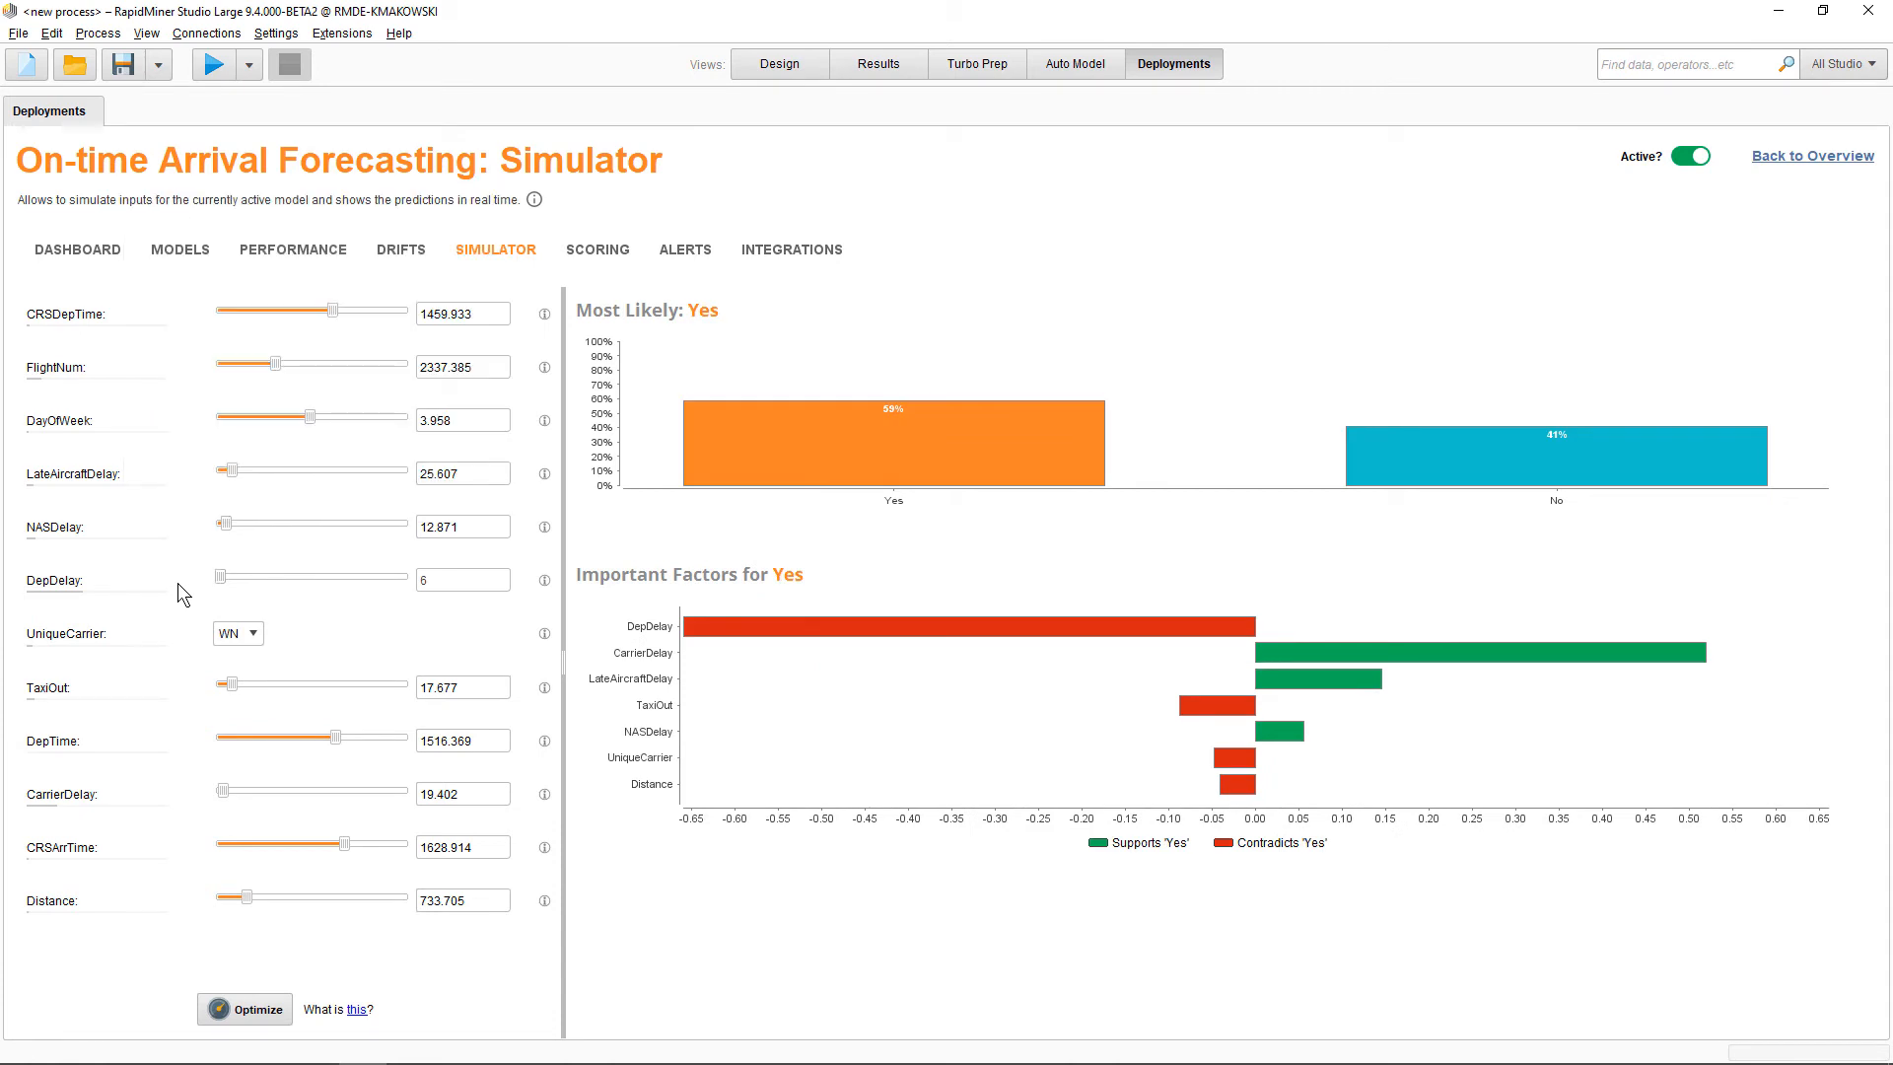
Open the simulator's Optimize wizard, step from the target settings to the constraints, and close it
left_click(253, 1006)
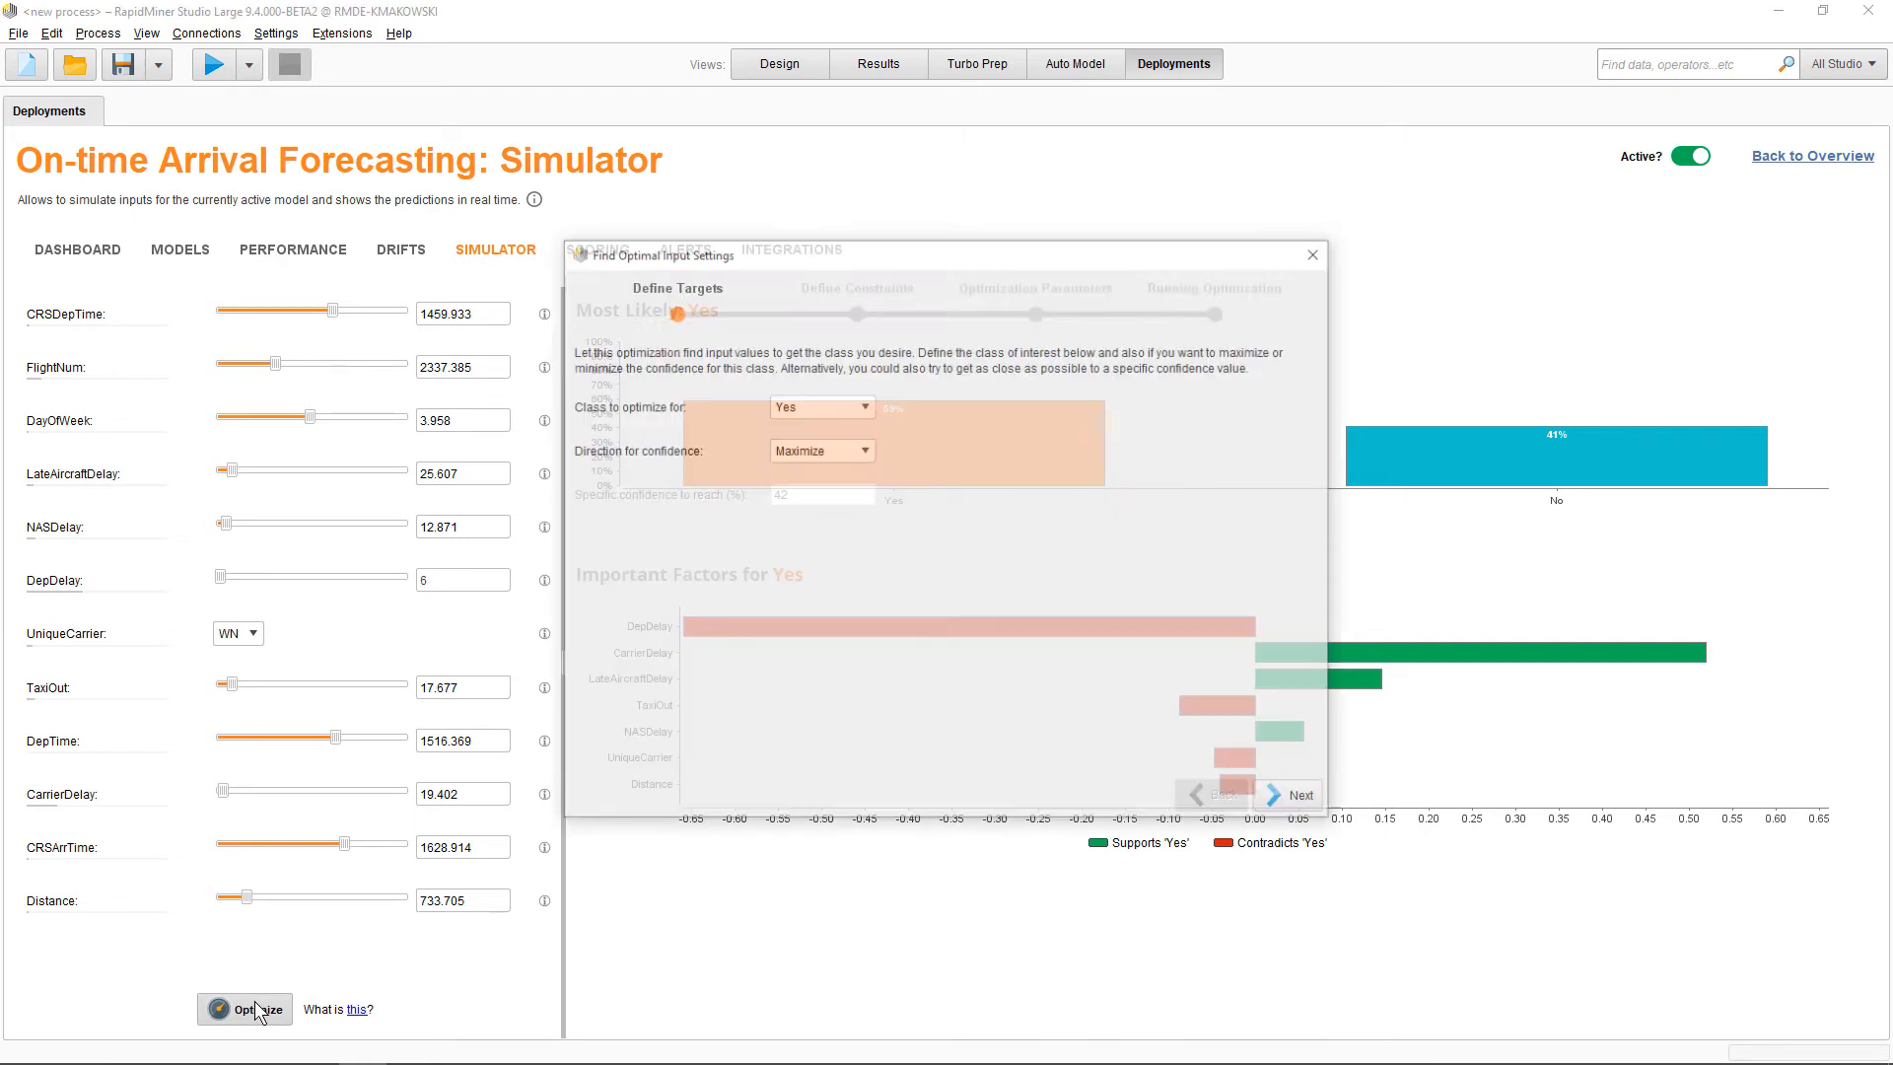
left_click(1292, 799)
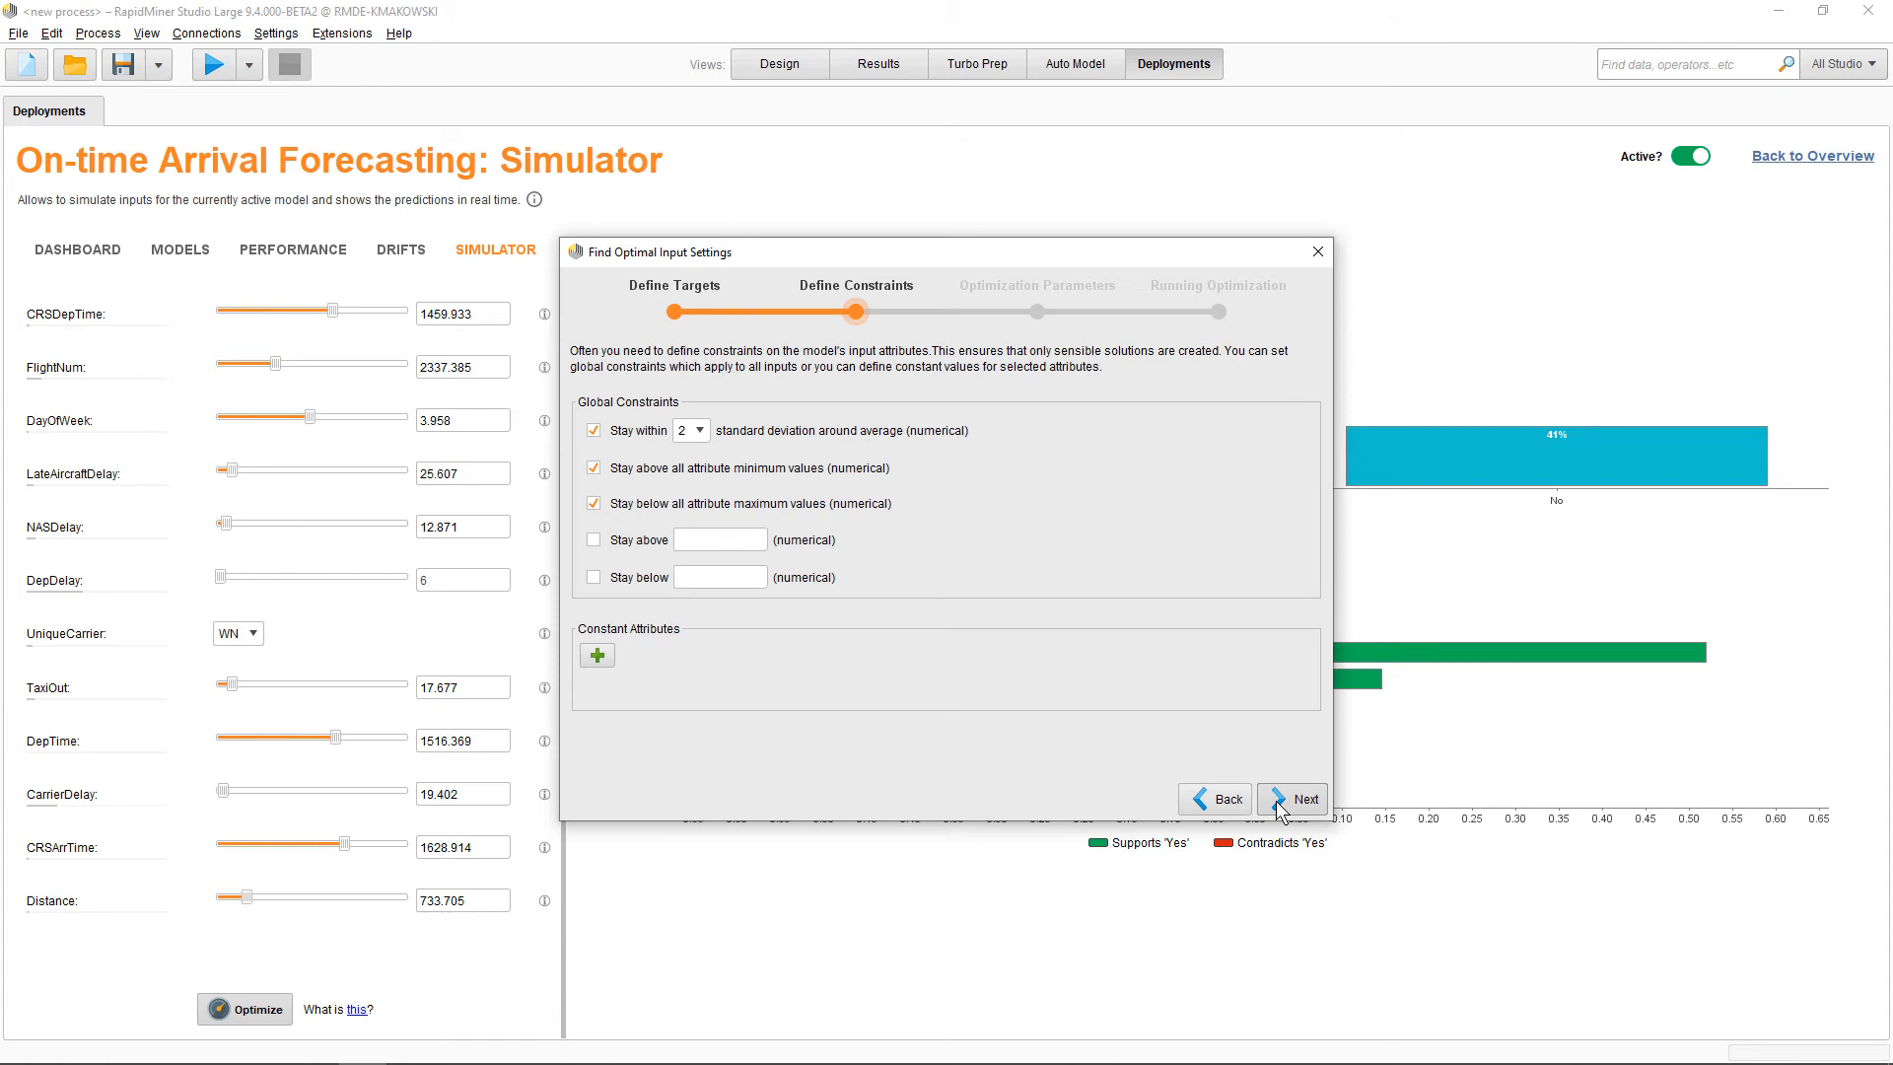
left_click(1318, 252)
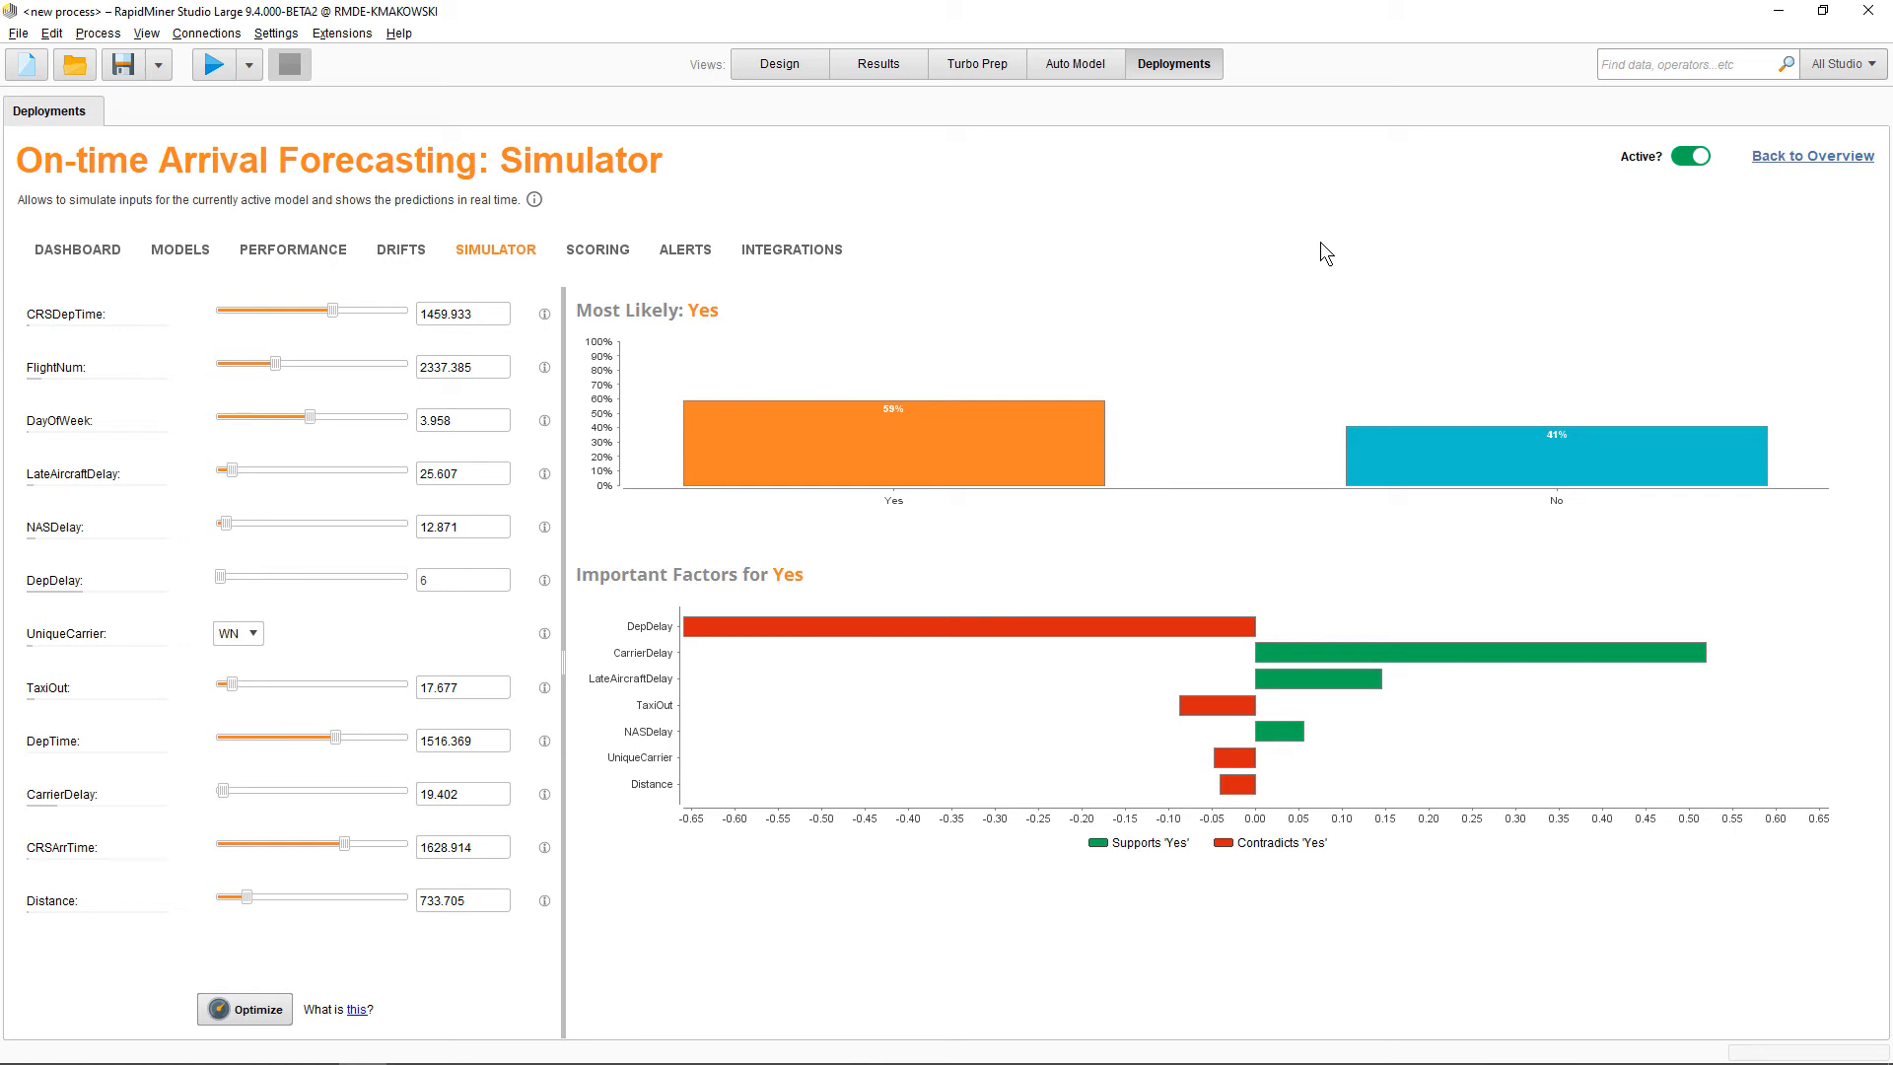
View the Scoring page and the deployment Dashboard, opening the dashboard's time range options without changing them
left_click(613, 252)
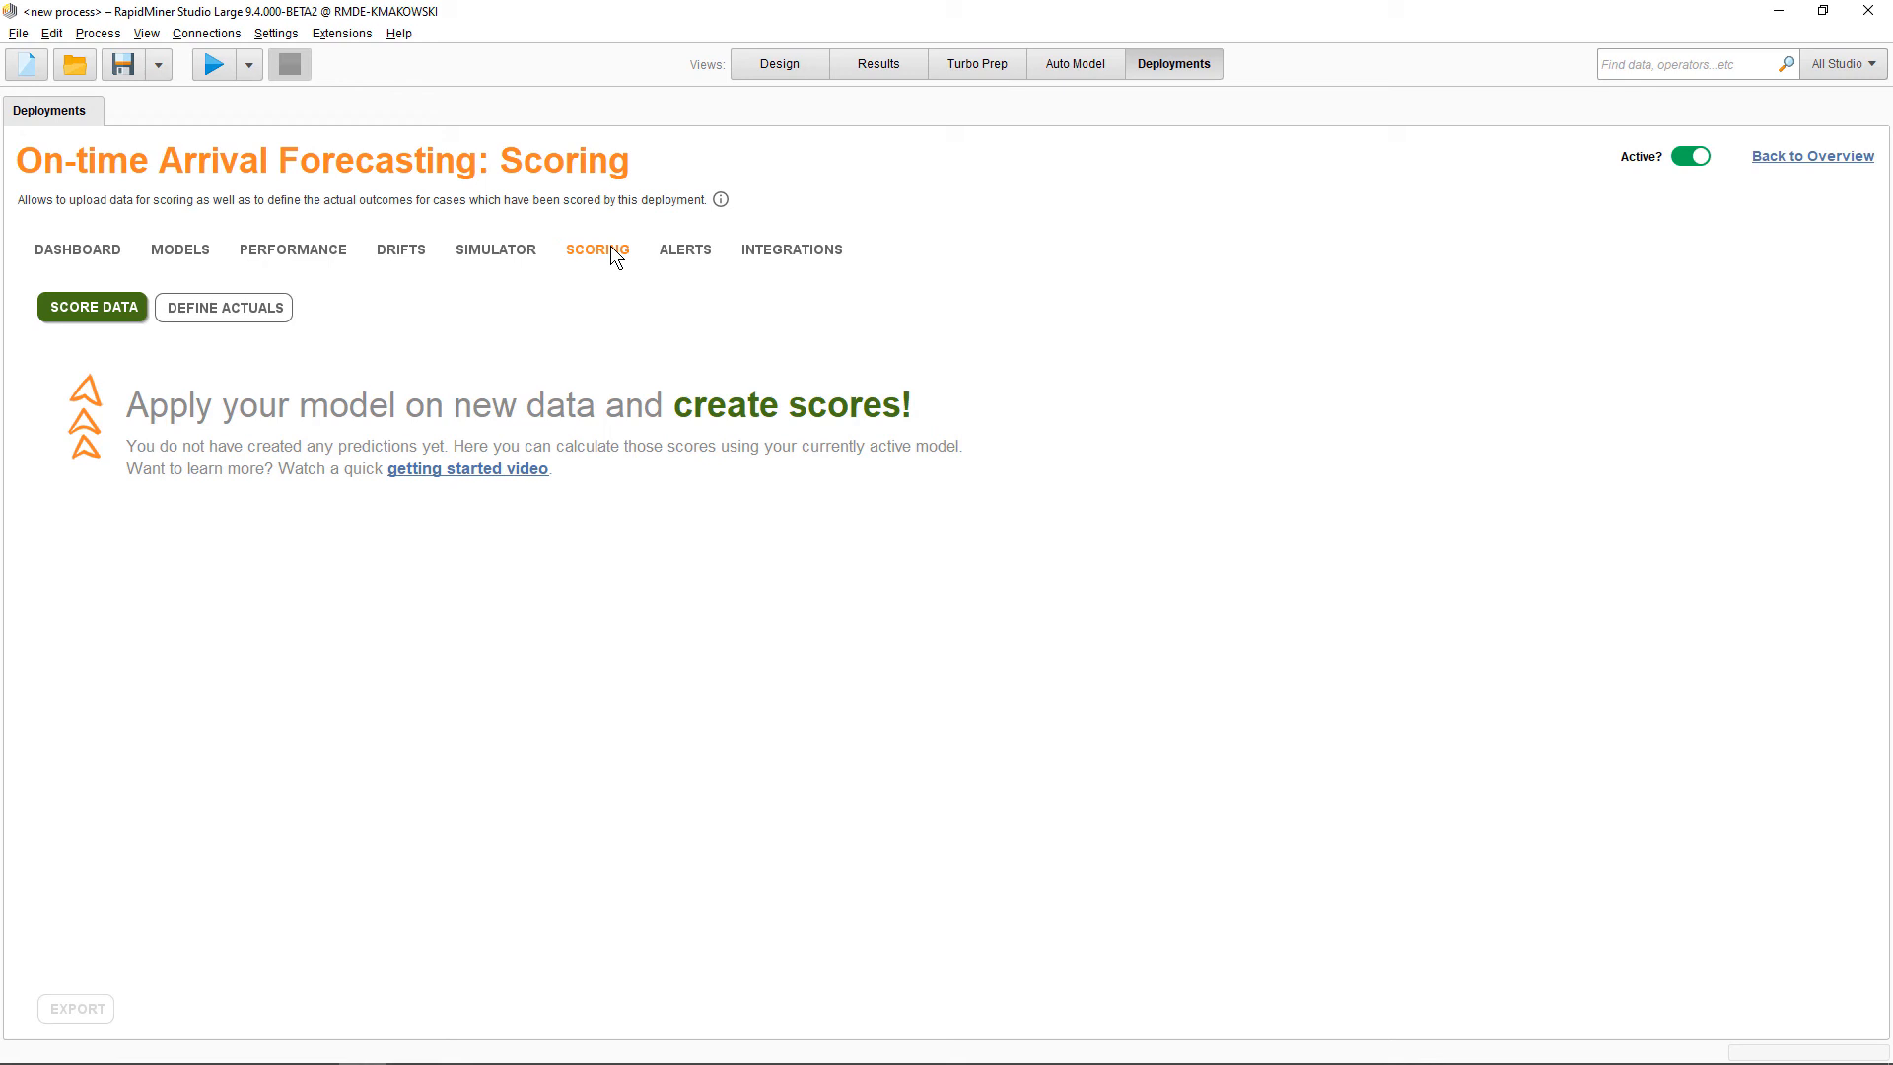
left_click(103, 252)
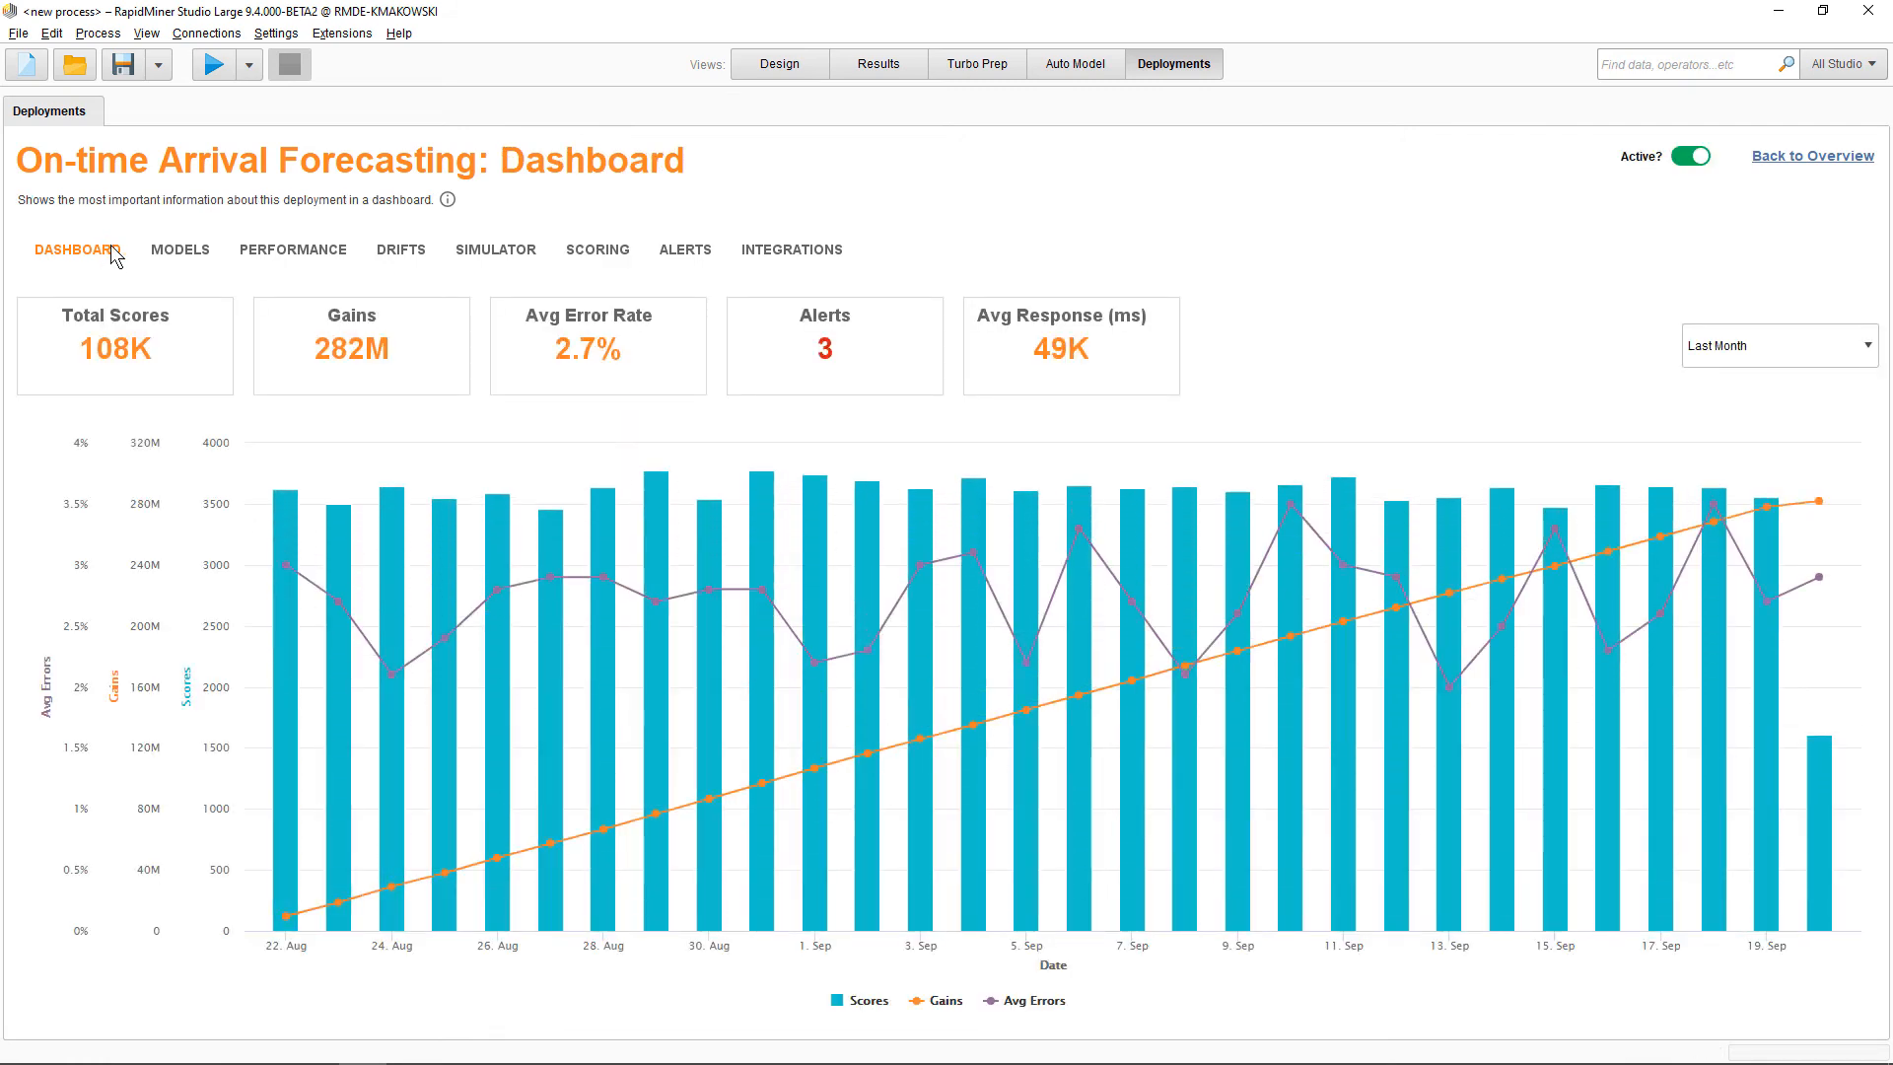
left_click(1711, 353)
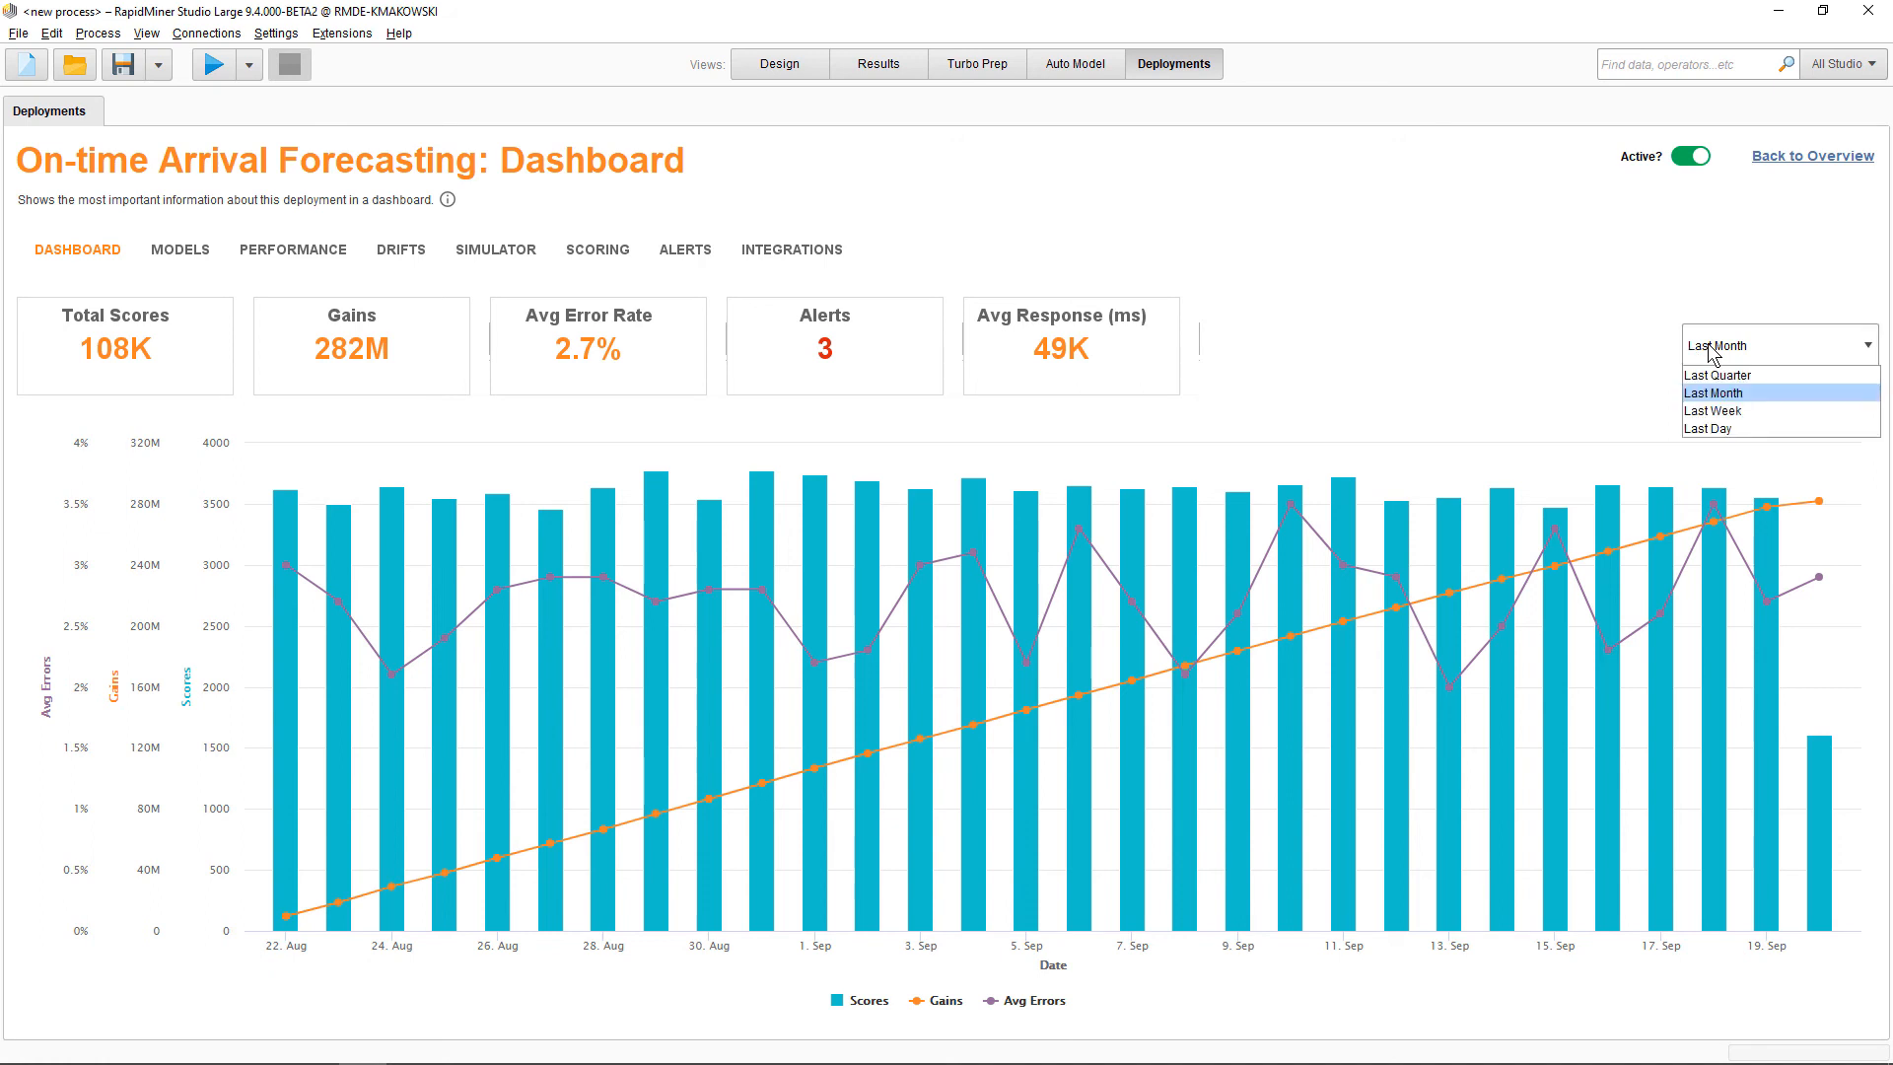
left_click(1712, 353)
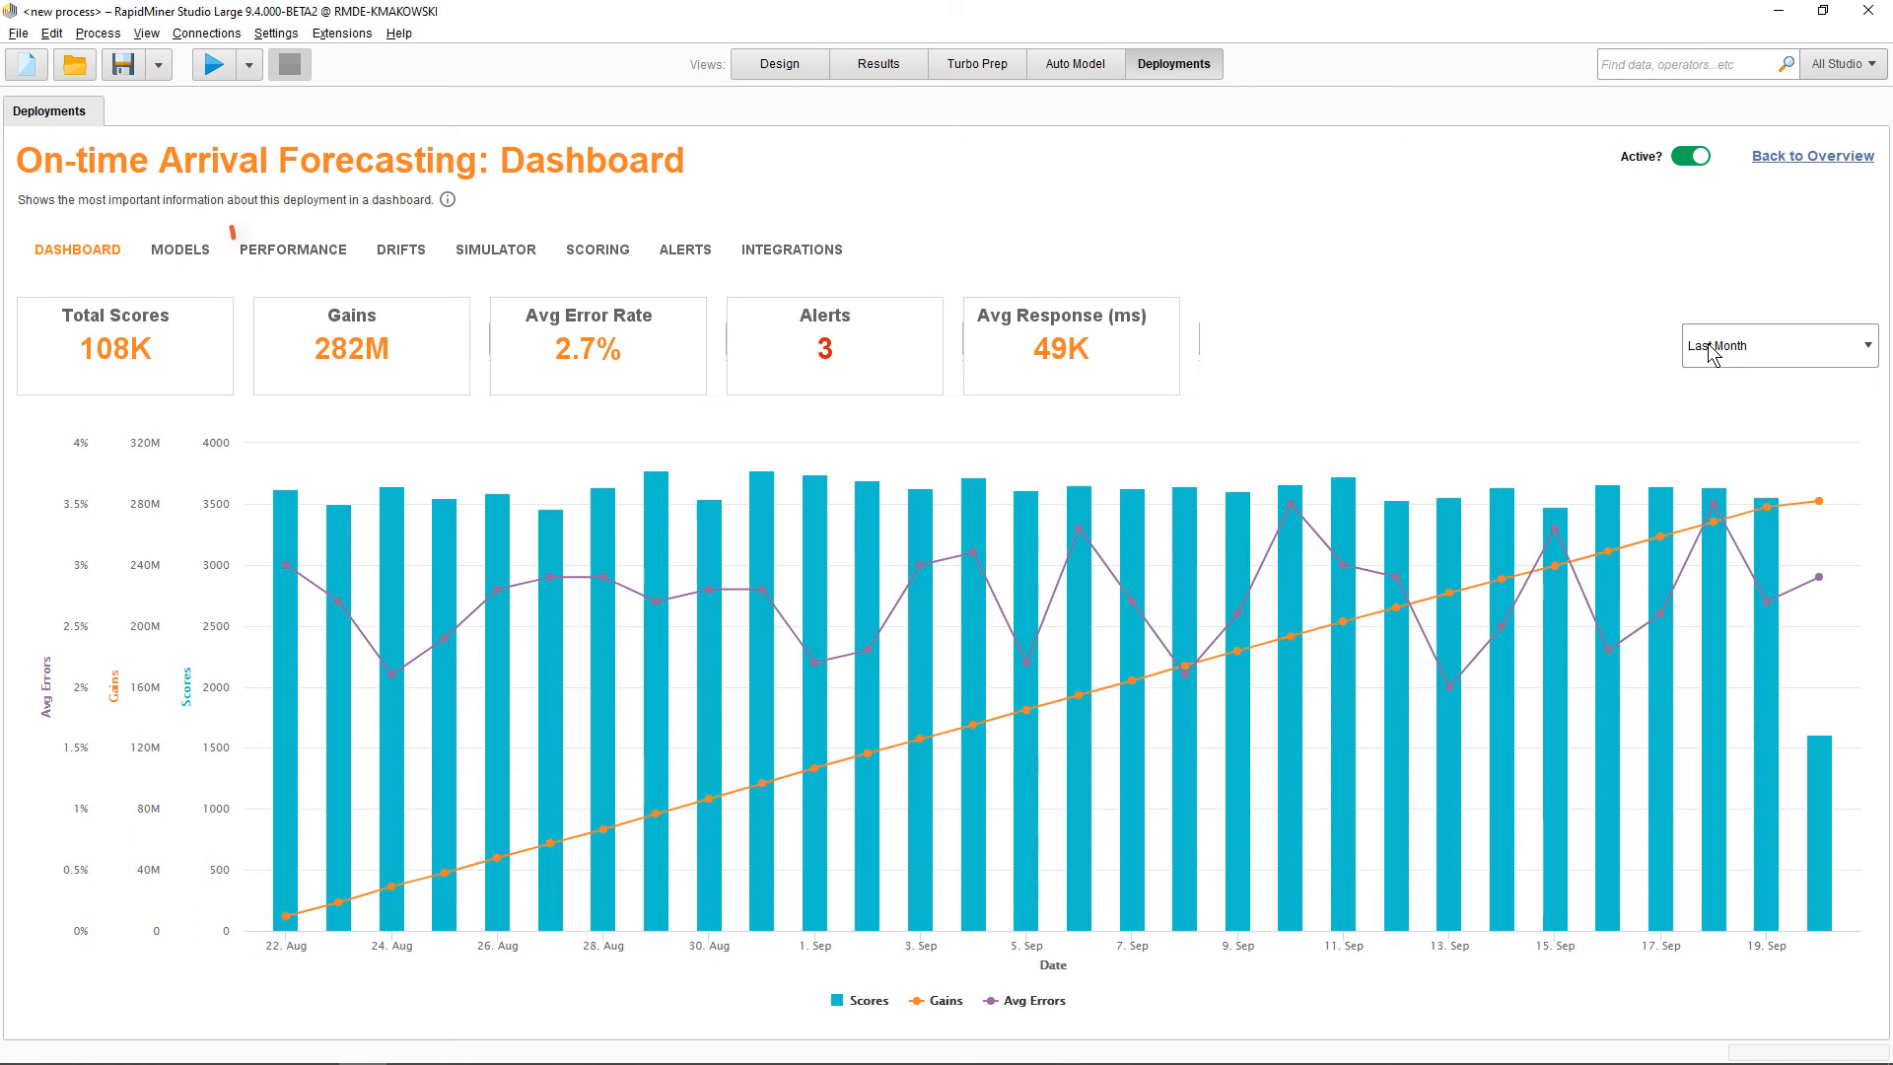
Open the Performance page and hide then reshow the Generalized Linear Model series in the Scores chart
left_click(288, 251)
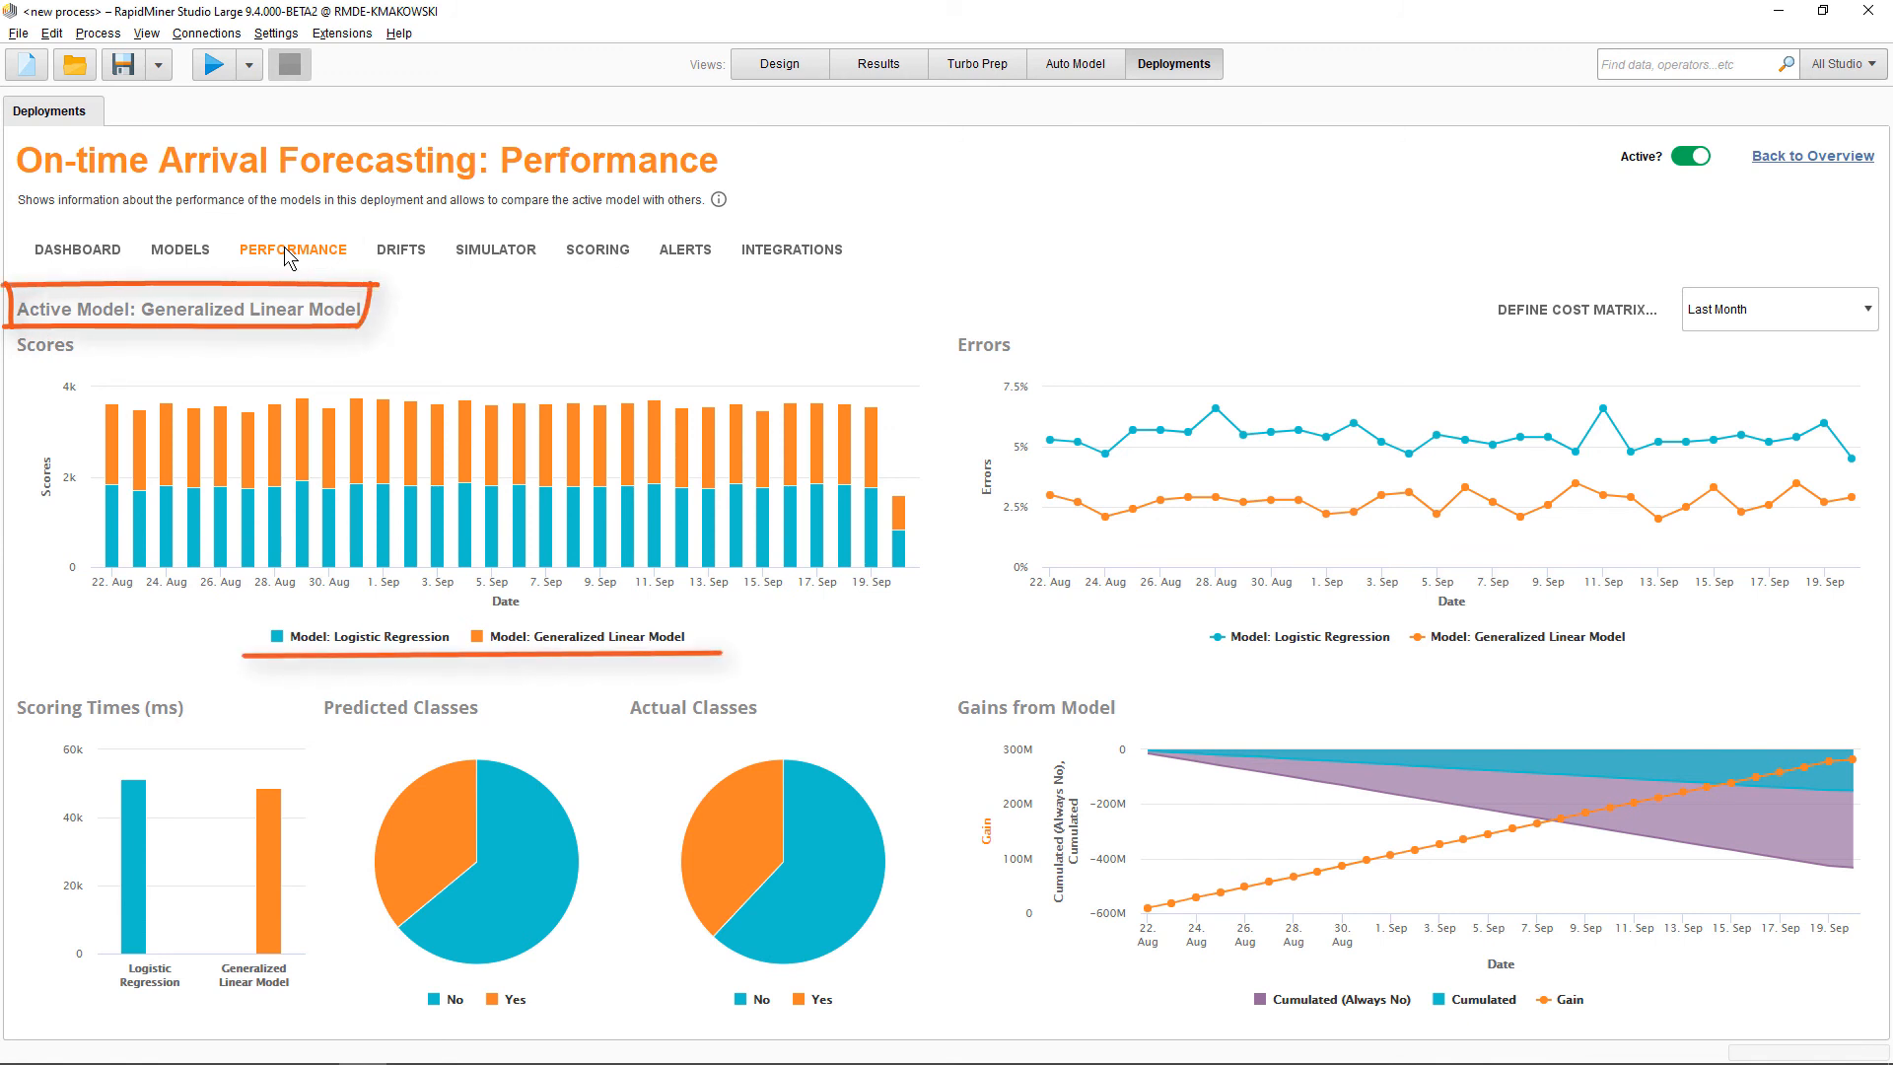
left_click(557, 637)
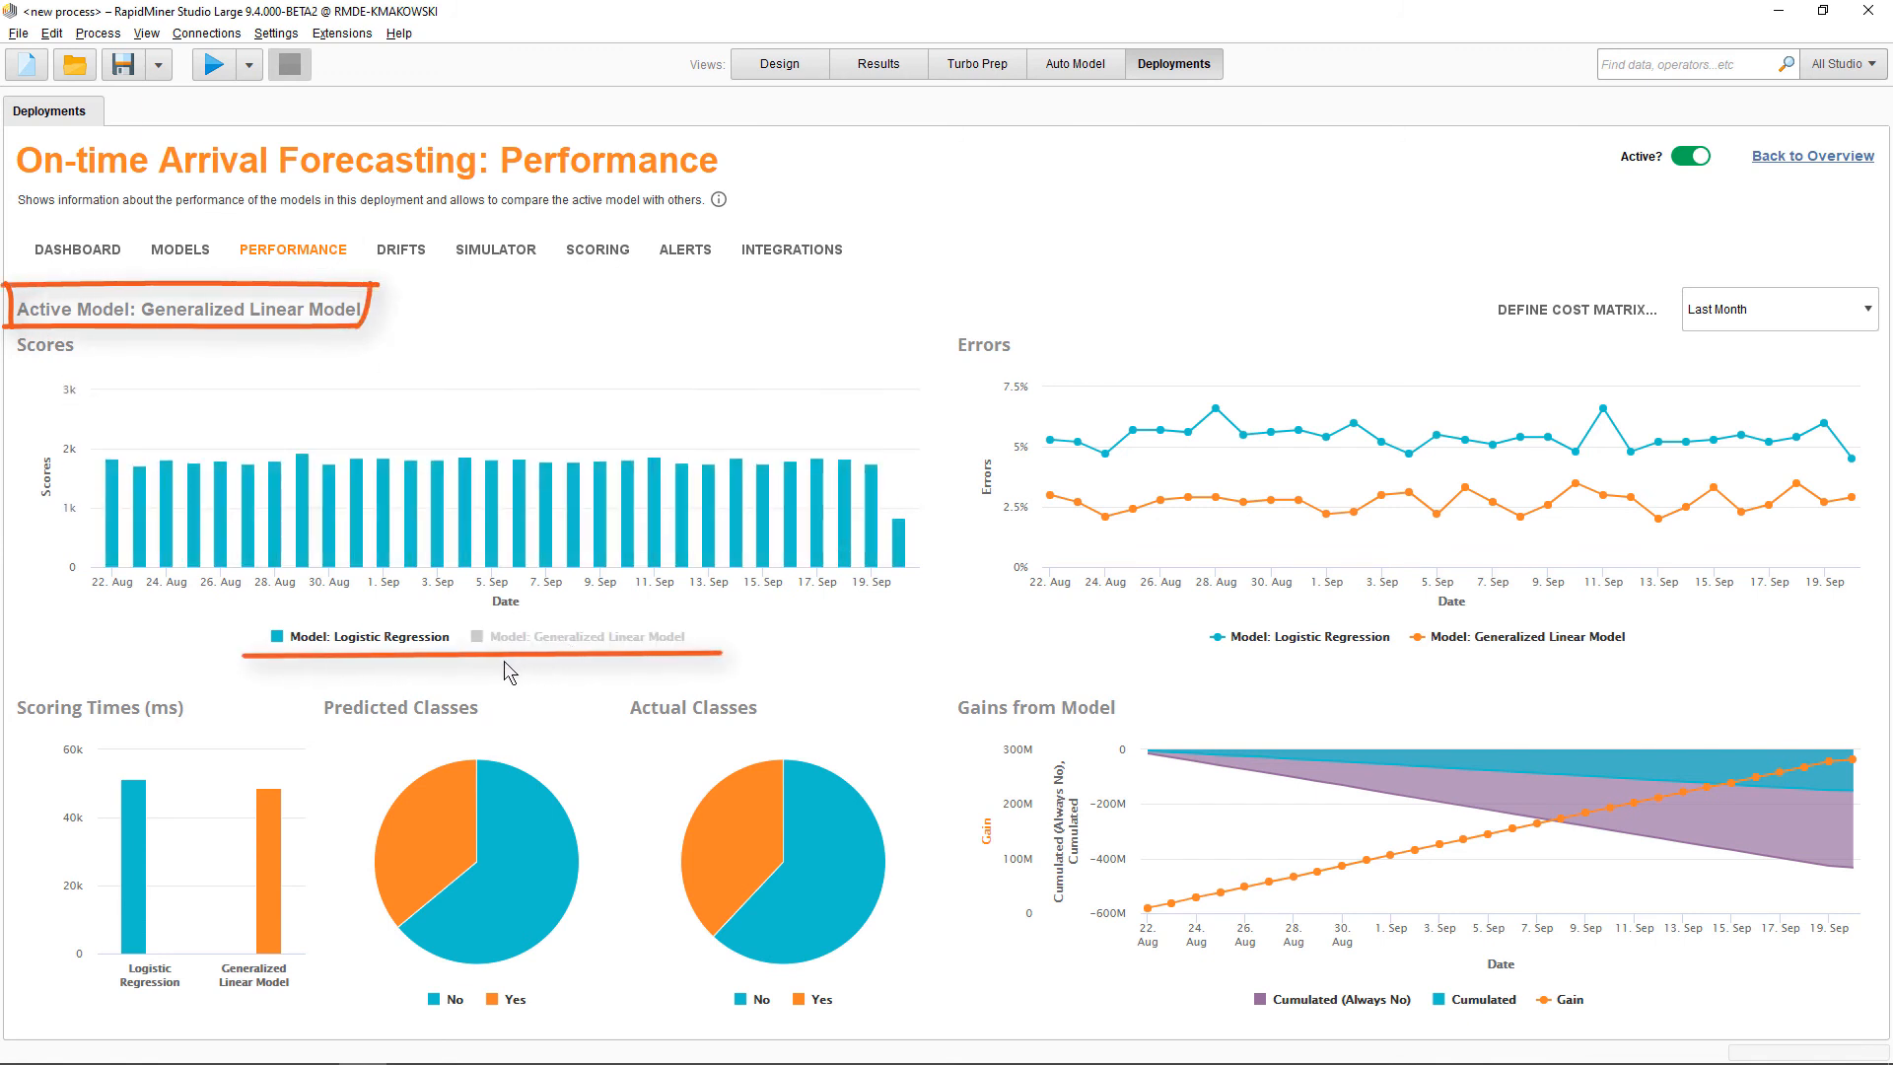
left_click(552, 637)
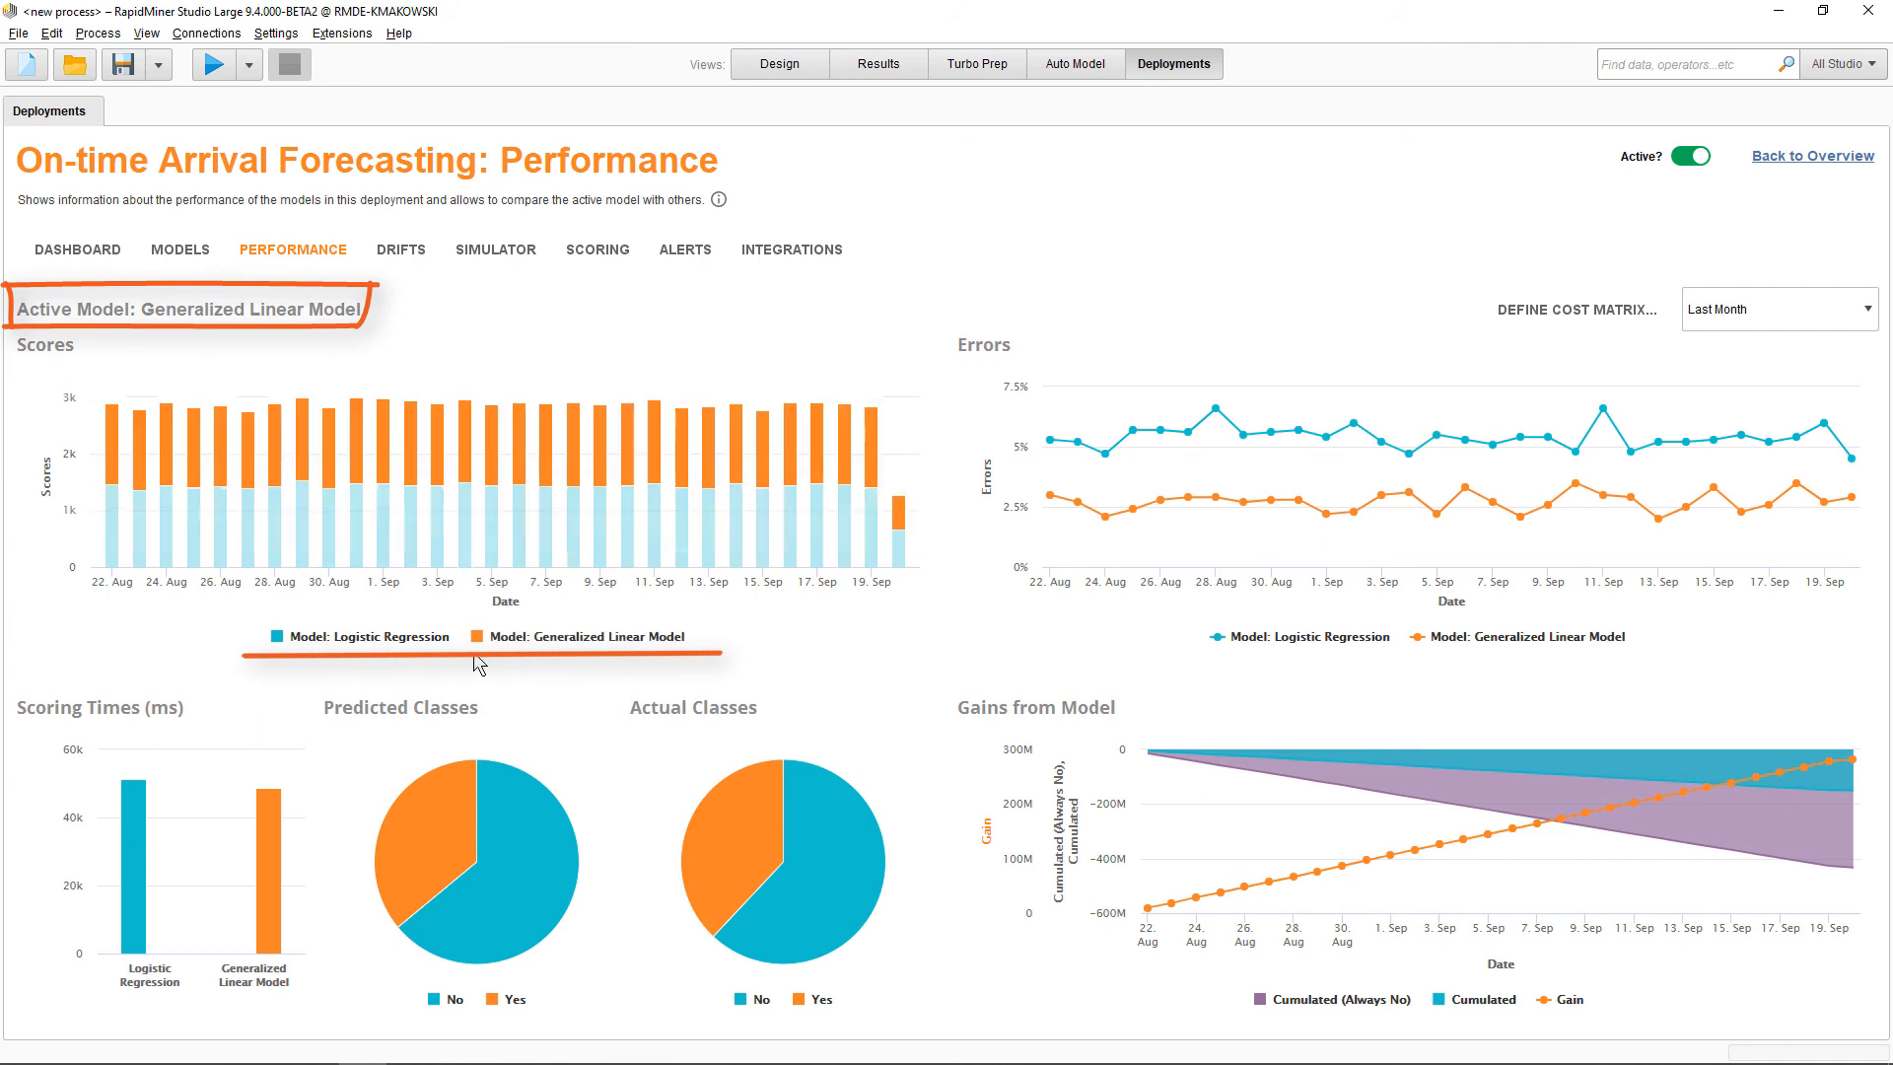